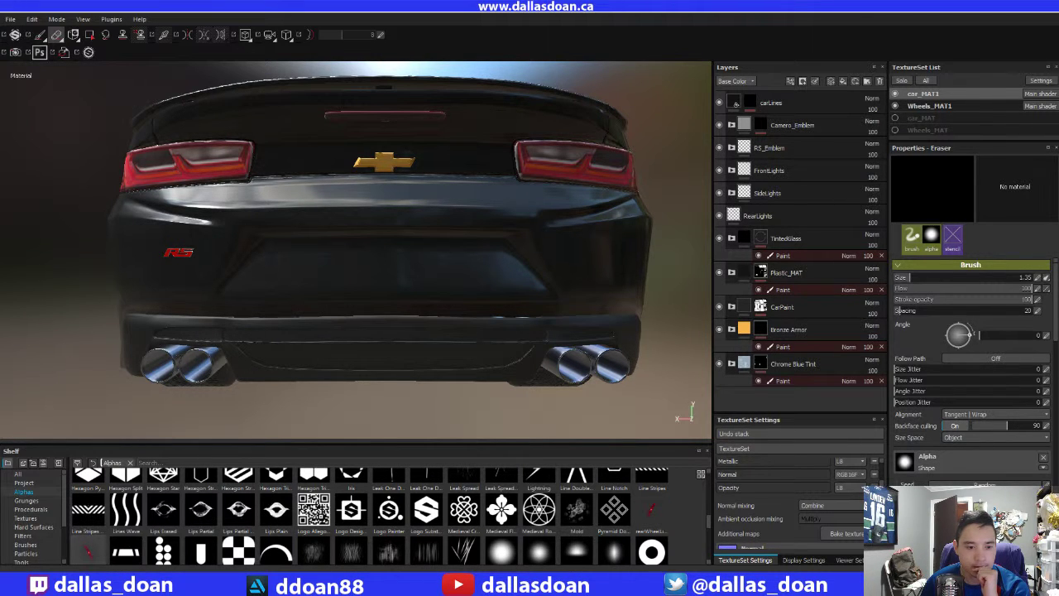
# - Check the red Camaro rear reference photo, close it, and start Adobe Photoshop from the Start menu
pyautogui.moveTo(0, 74); pyautogui.dragTo(494, 74)
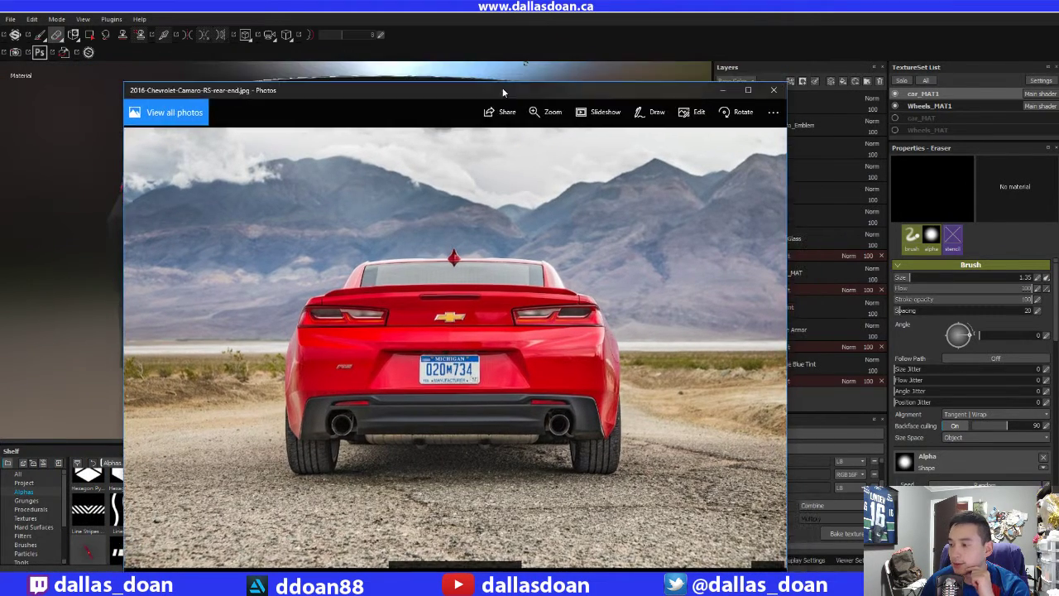
pyautogui.click(525, 64)
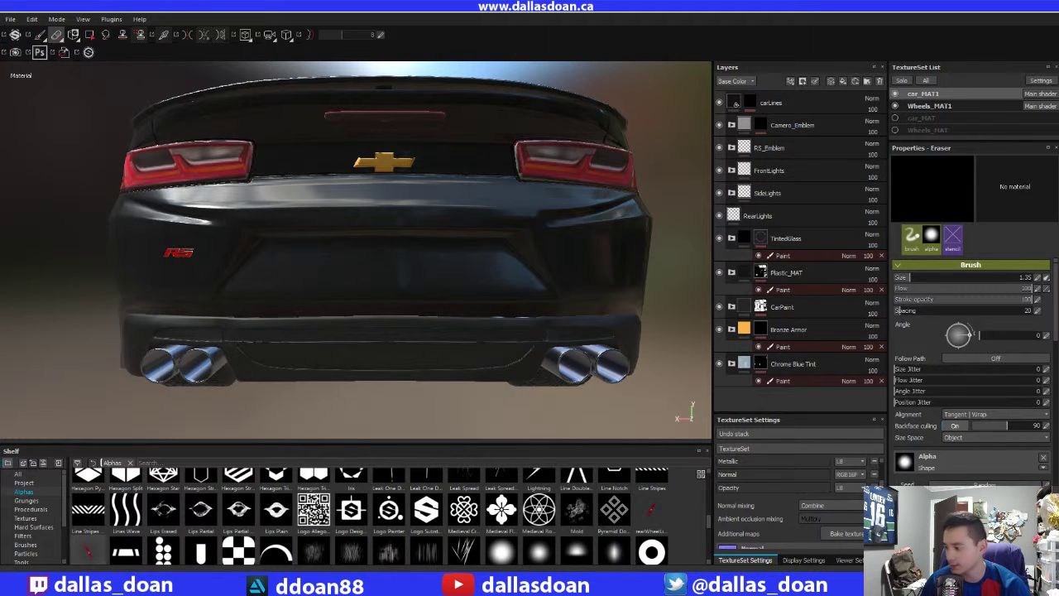
pyautogui.press('super')
pyautogui.click(99, 534)
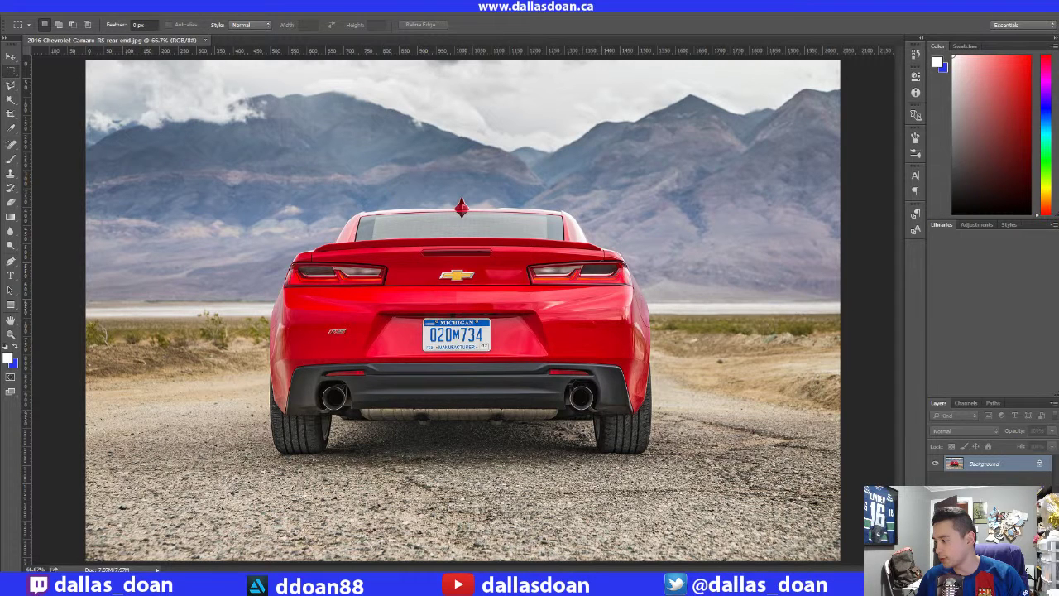
# - Duplicate the Background layer, delete the original, and zoom the Pen tool in on the left reflector
pyautogui.hotkey('ctrl', 'j')
pyautogui.press('Delete')
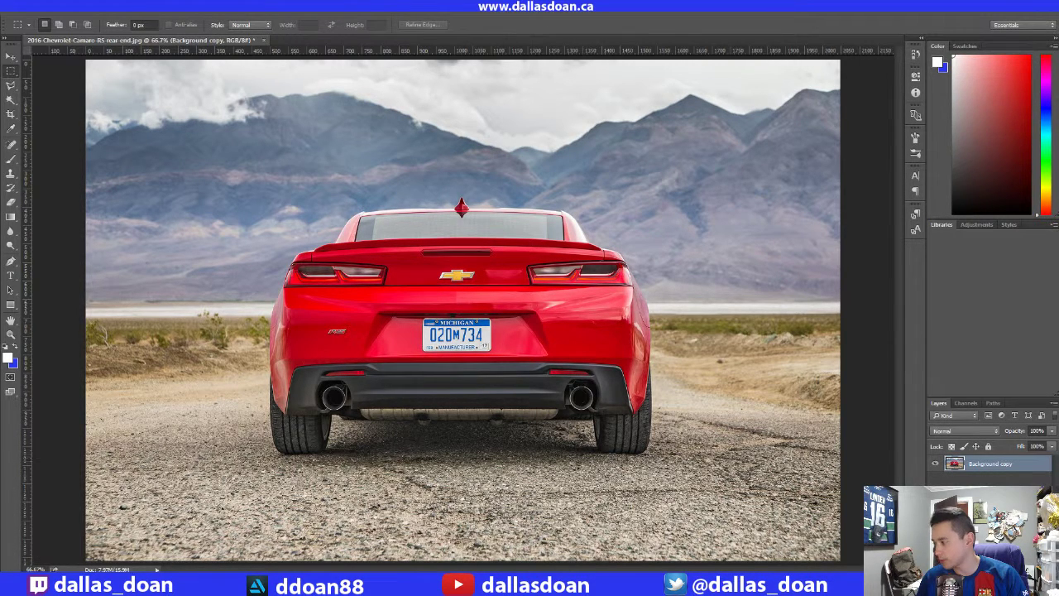
pyautogui.press('p')
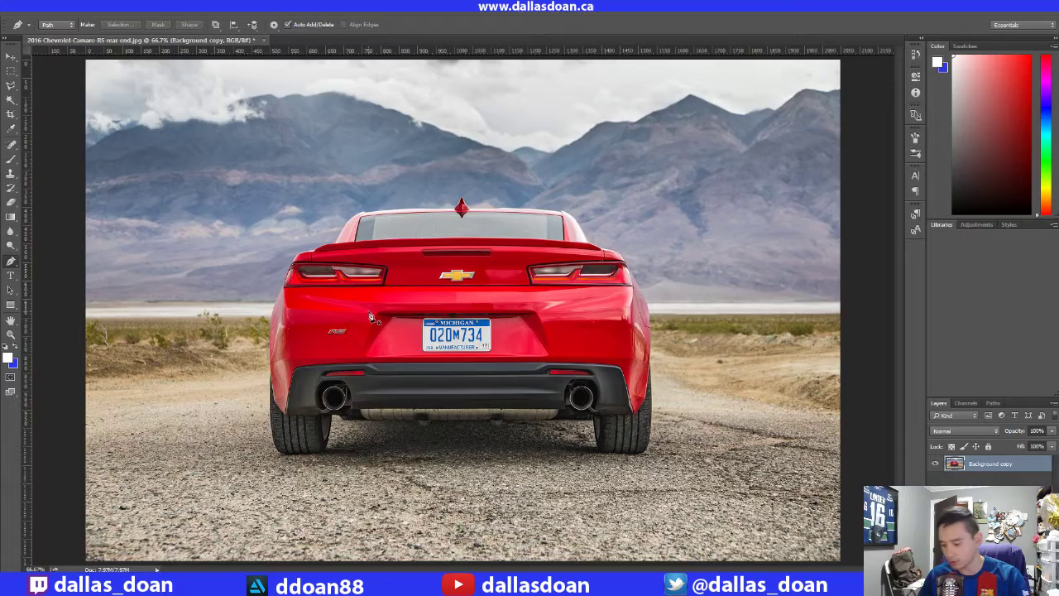
pyautogui.hotkey('ctrl', '+')
pyautogui.hotkey('ctrl', '+')
pyautogui.moveTo(221, 357); pyautogui.dragTo(325, 317)
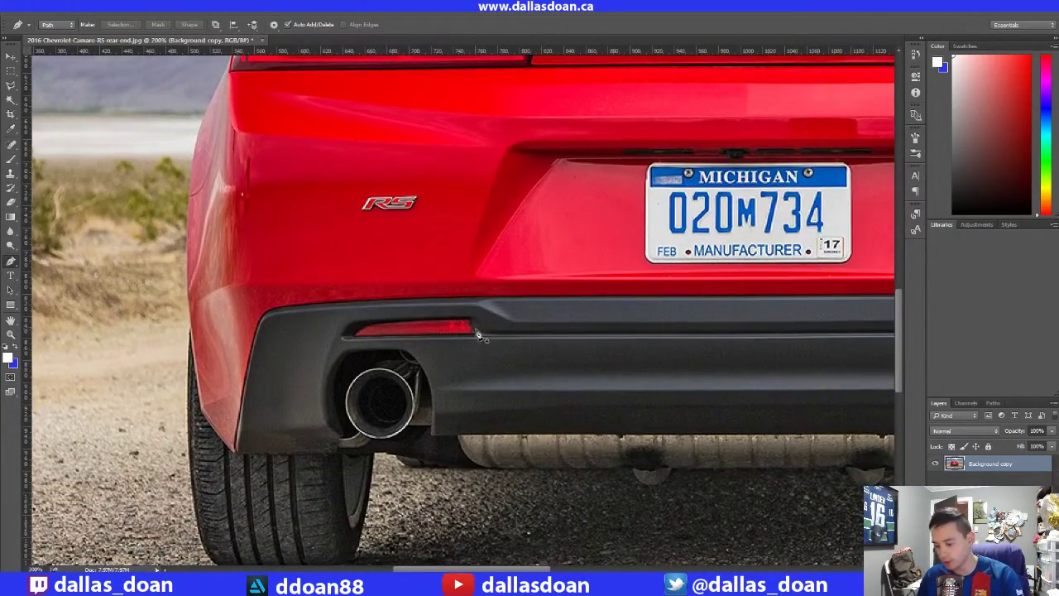
pyautogui.hotkey('ctrl', '+')
pyautogui.hotkey('ctrl', '+')
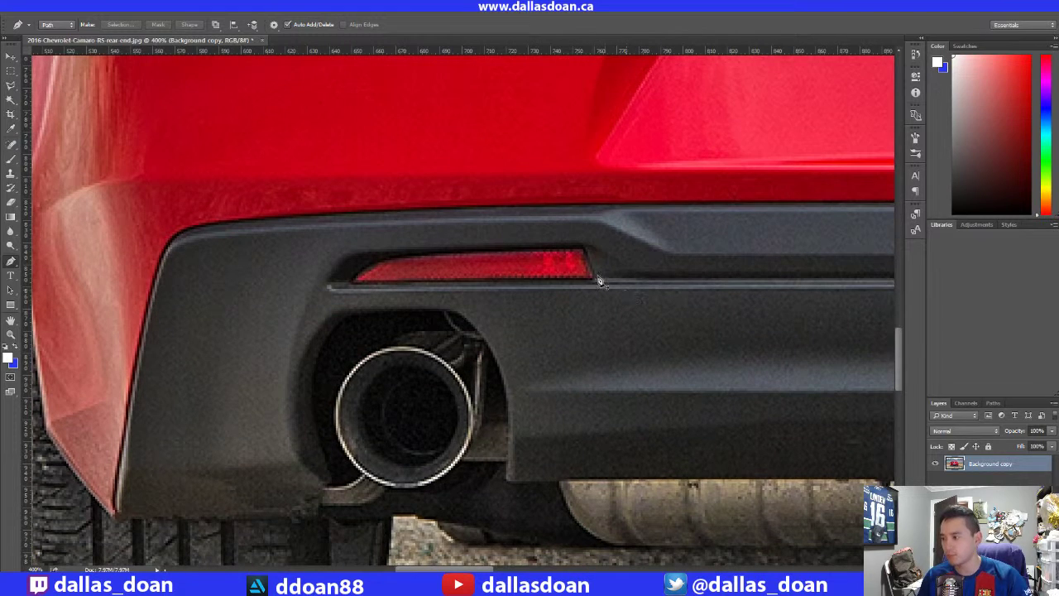
# - Trace a closed, curved path around the red reflector under the left rear bumper
pyautogui.click(594, 278)
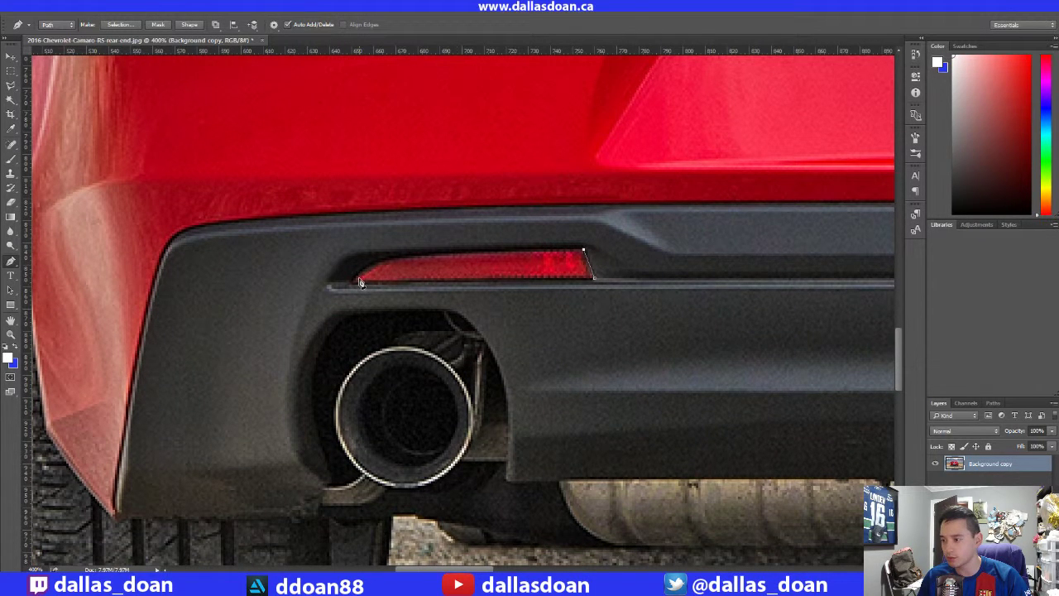
pyautogui.click(350, 286)
pyautogui.click(593, 282)
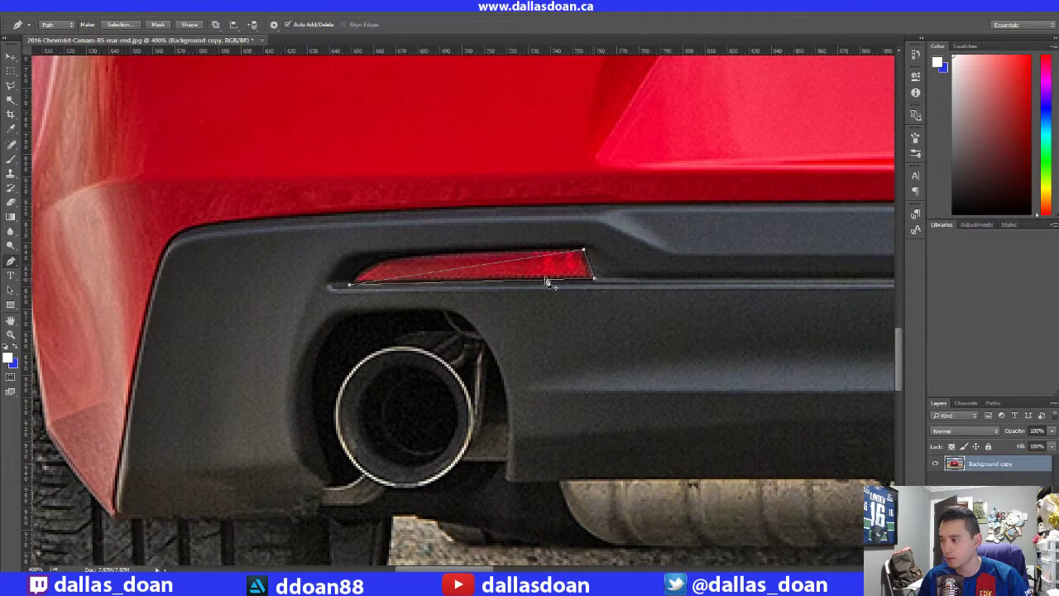
pyautogui.moveTo(458, 276); pyautogui.dragTo(413, 259)
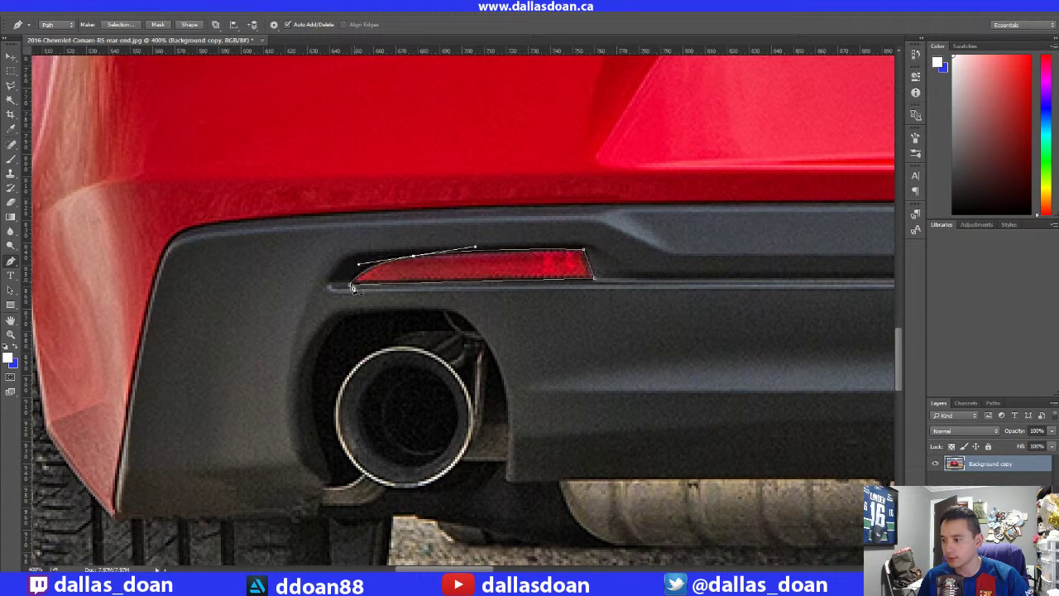
pyautogui.keyDown('ctrl'); pyautogui.moveTo(351, 286); pyautogui.dragTo(350, 283); pyautogui.keyUp('ctrl')
# - Turn the path into a selection and delete everything outside the red reflector
pyautogui.rightClick(468, 255)
pyautogui.click(513, 306)
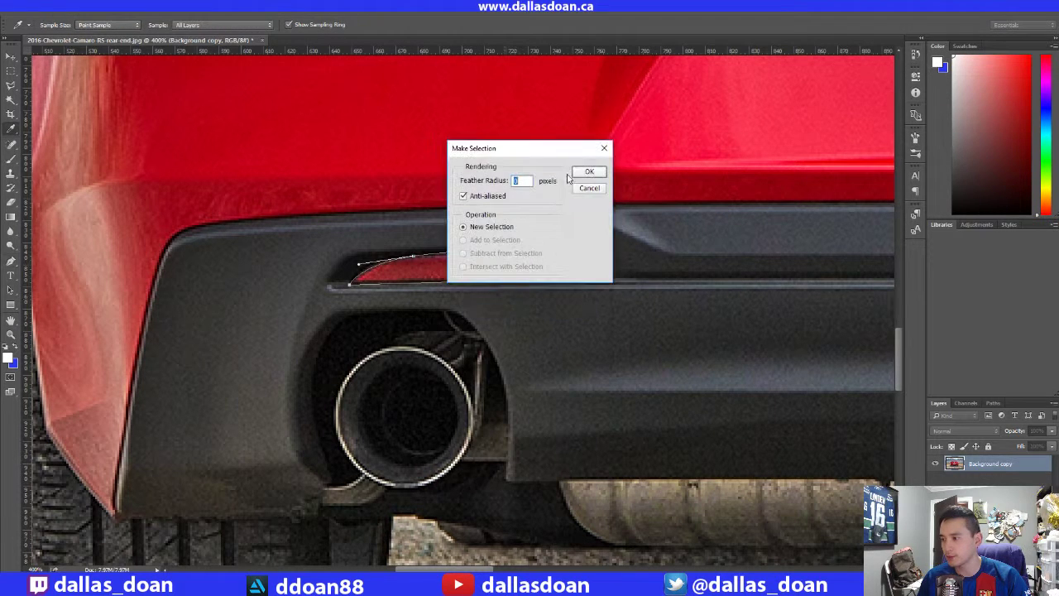
pyautogui.click(586, 172)
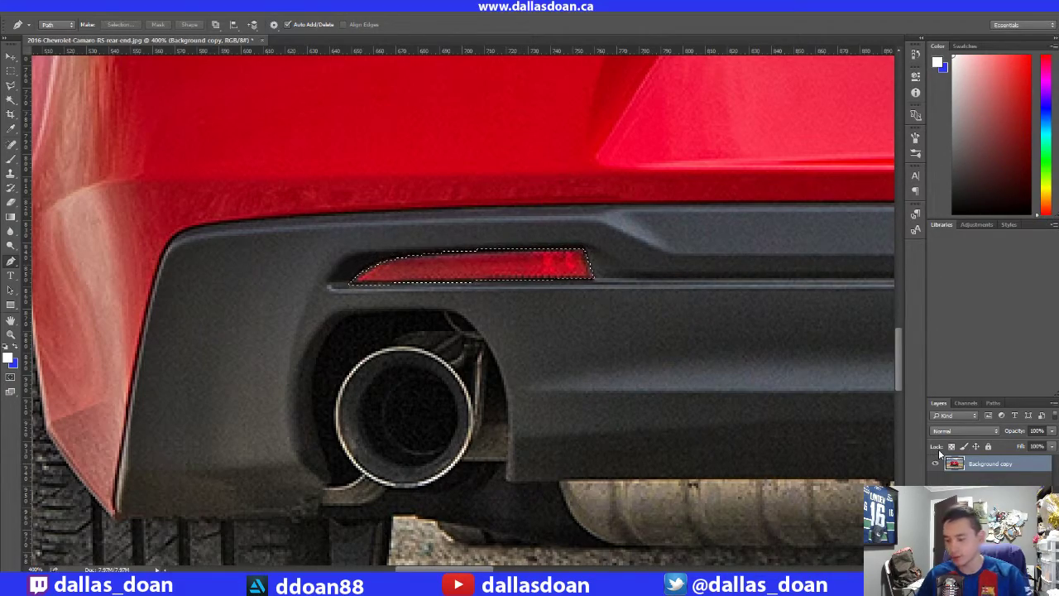
pyautogui.hotkey('ctrl', 'd')
pyautogui.hotkey('ctrl', '-')
pyautogui.hotkey('ctrl', '-')
pyautogui.hotkey('ctrl', '1')
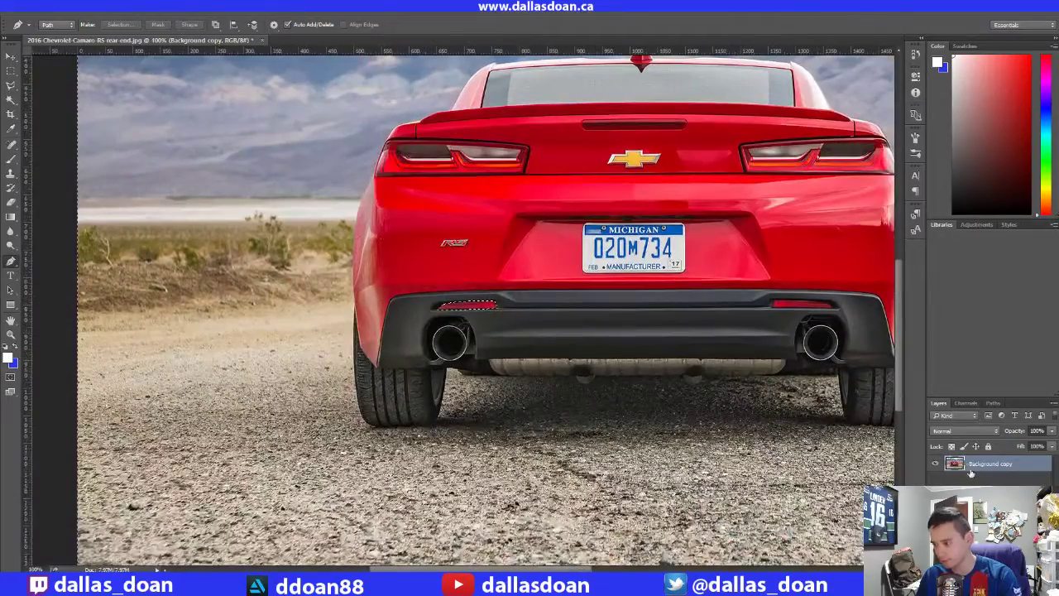
pyautogui.hotkey('ctrl', 'shift', 'i')
pyautogui.press('Delete')
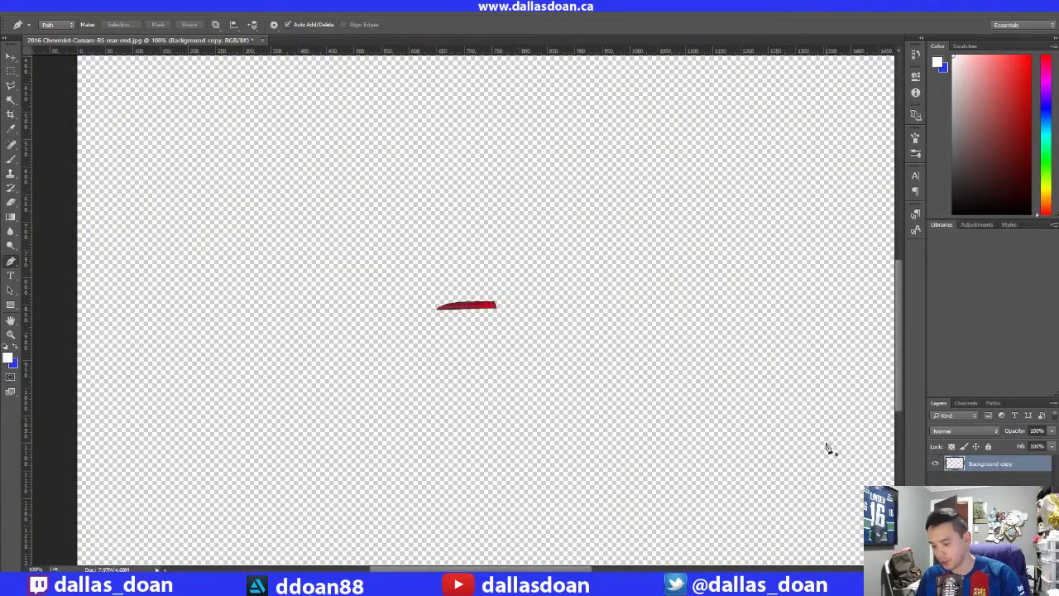
pyautogui.hotkey('ctrl', '-')
# - Crop the canvas to a small 1:1 square centred on the reflector
pyautogui.press('c')
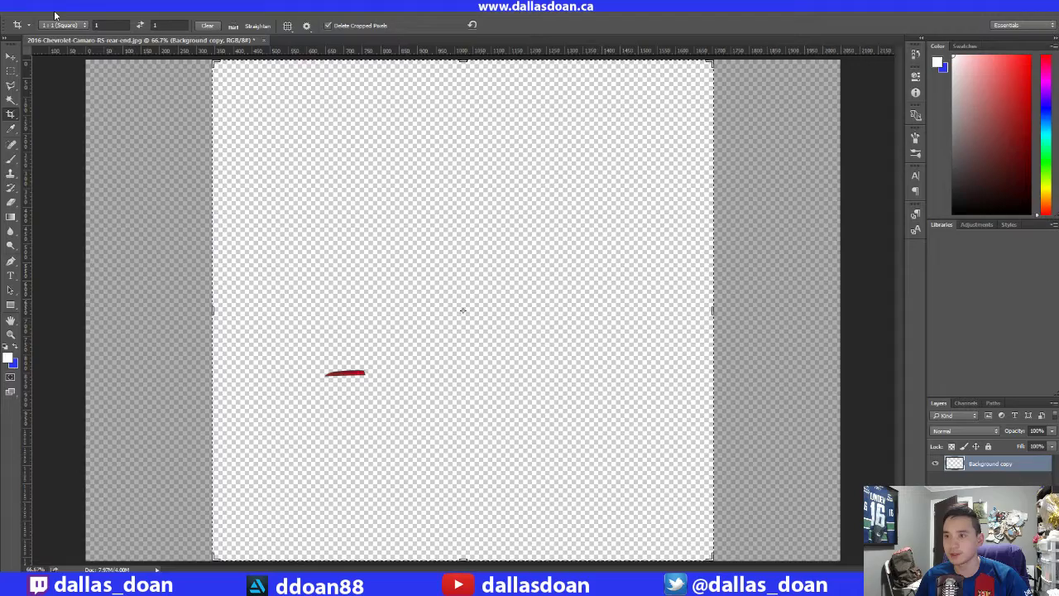
pyautogui.click(511, 352)
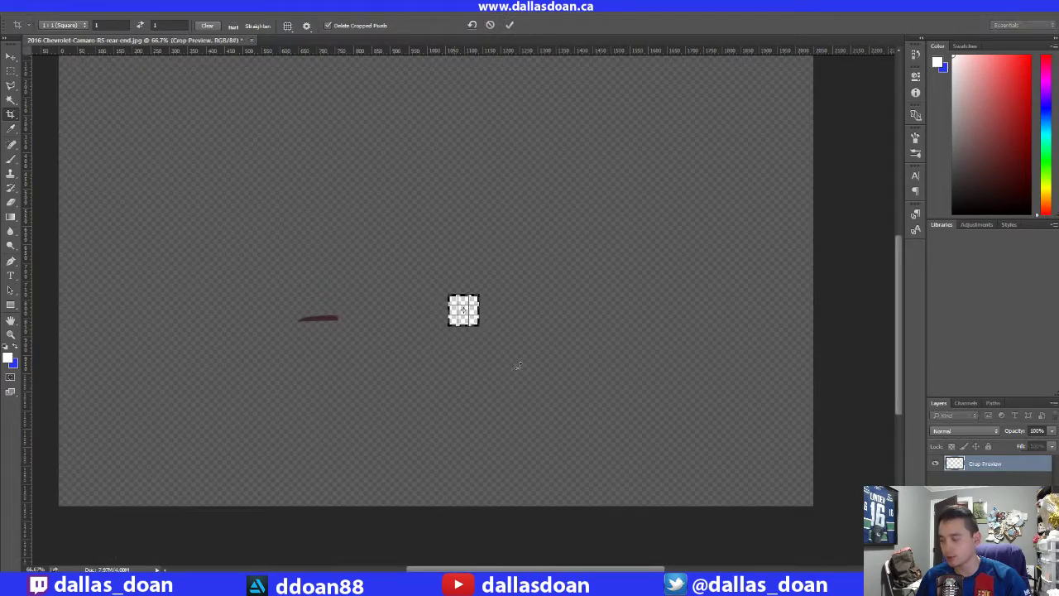
pyautogui.press('Escape')
pyautogui.moveTo(289, 323); pyautogui.dragTo(407, 430)
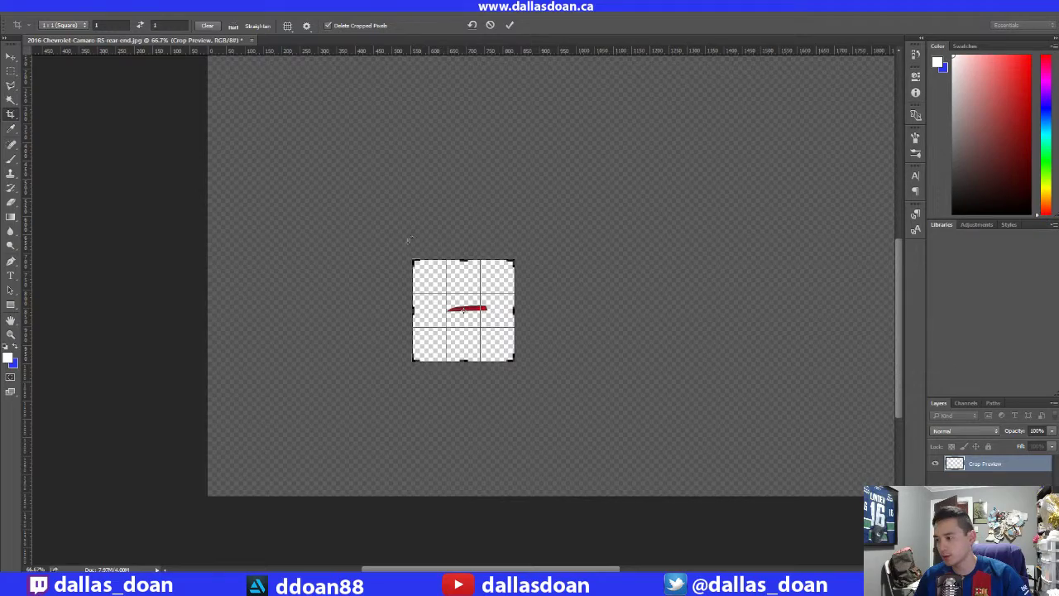
pyautogui.moveTo(408, 257); pyautogui.dragTo(422, 268)
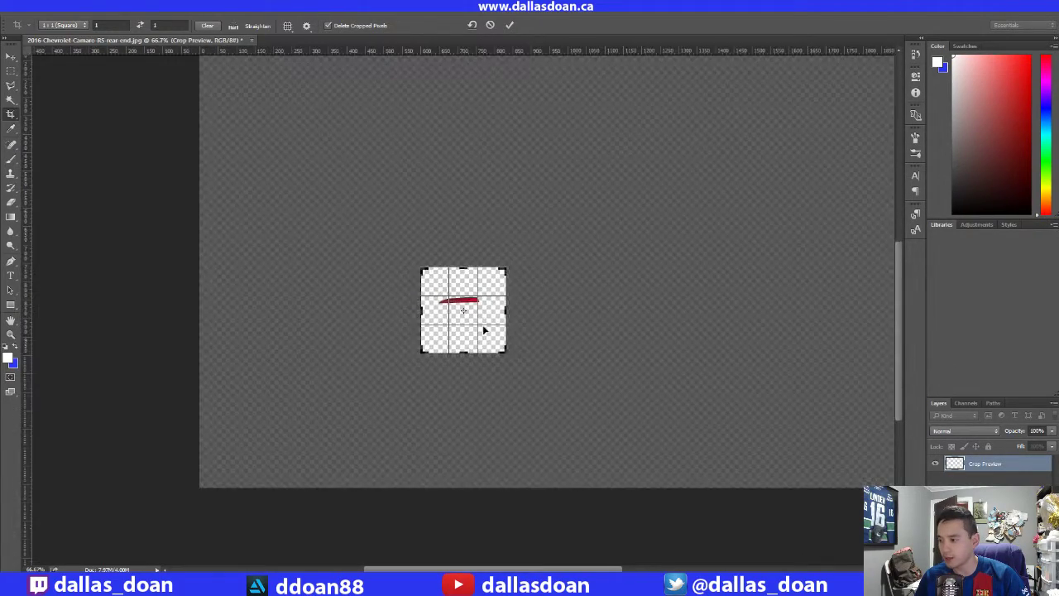
pyautogui.moveTo(485, 331); pyautogui.dragTo(485, 323)
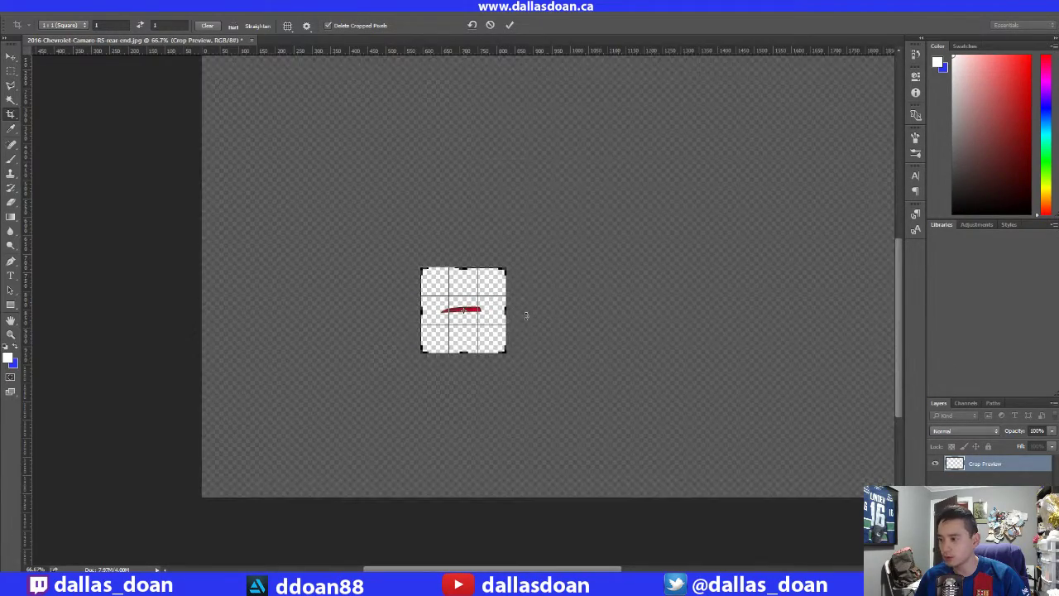
pyautogui.press('Return')
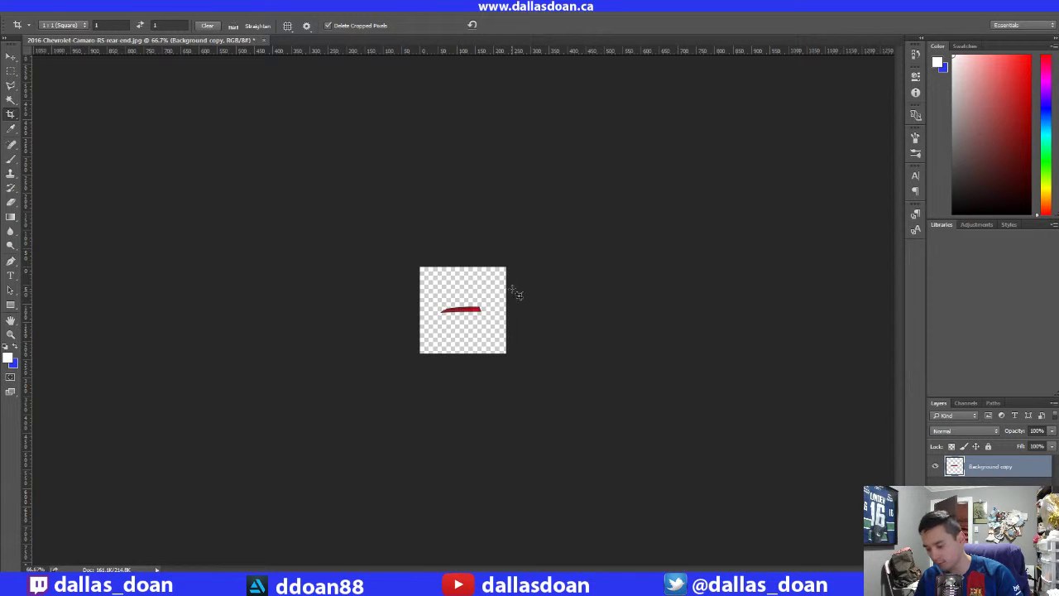
# - Save the cut-out reflector as rearBottomBumperLight_01.png, then close the original photo
pyautogui.press('m')
pyautogui.hotkey('ctrl', 'shift', 's')
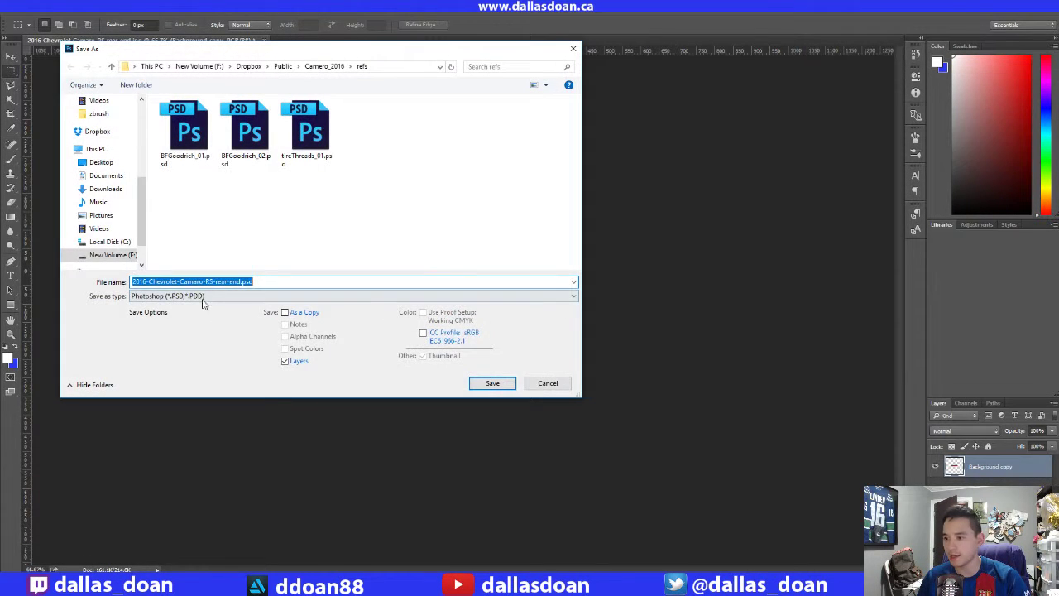
pyautogui.click(190, 295)
pyautogui.click(157, 448)
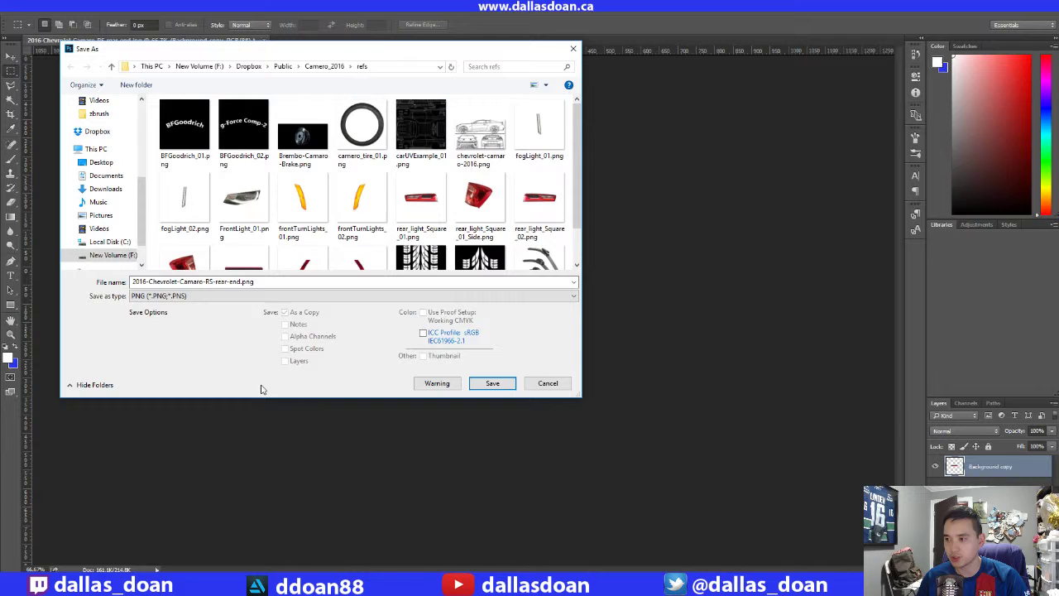
pyautogui.scroll(-1, 190, 249)
pyautogui.click(211, 281)
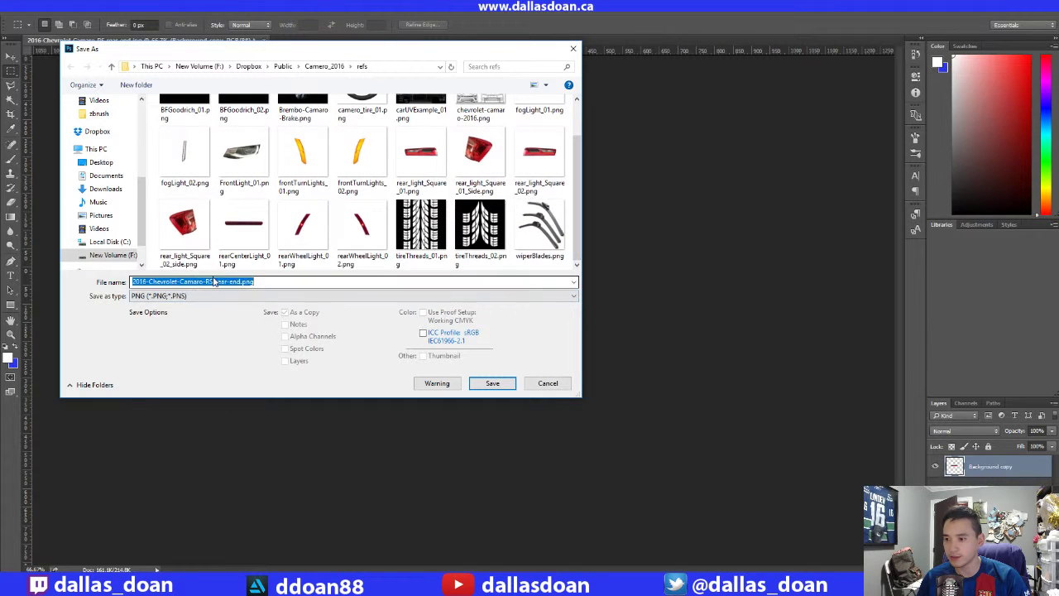
pyautogui.hotkey('shift', 'Home')
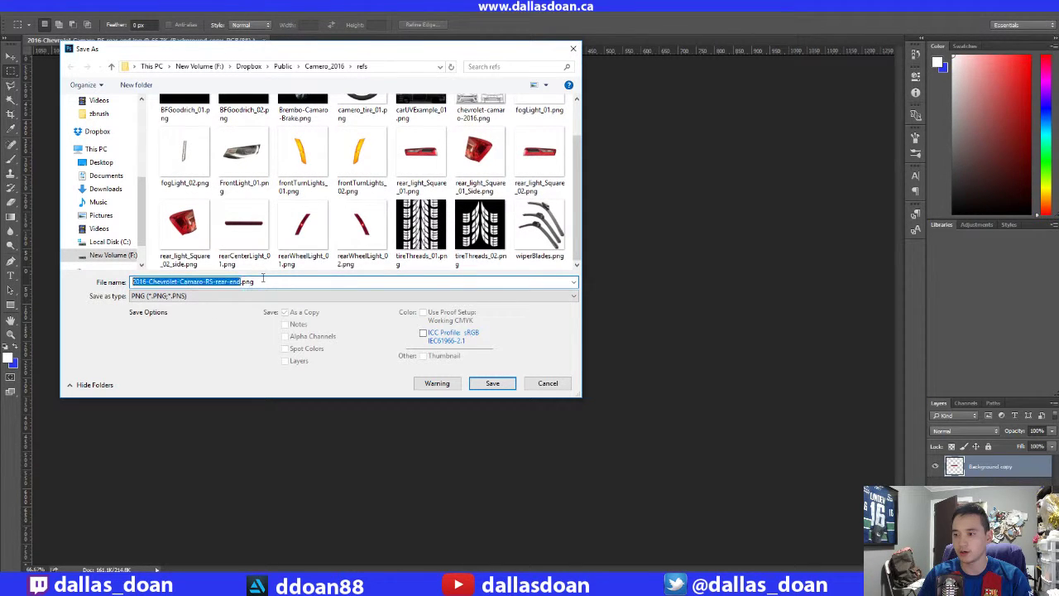
pyautogui.press('BackSpace')
pyautogui.write('rearBottomBumperLight_0')
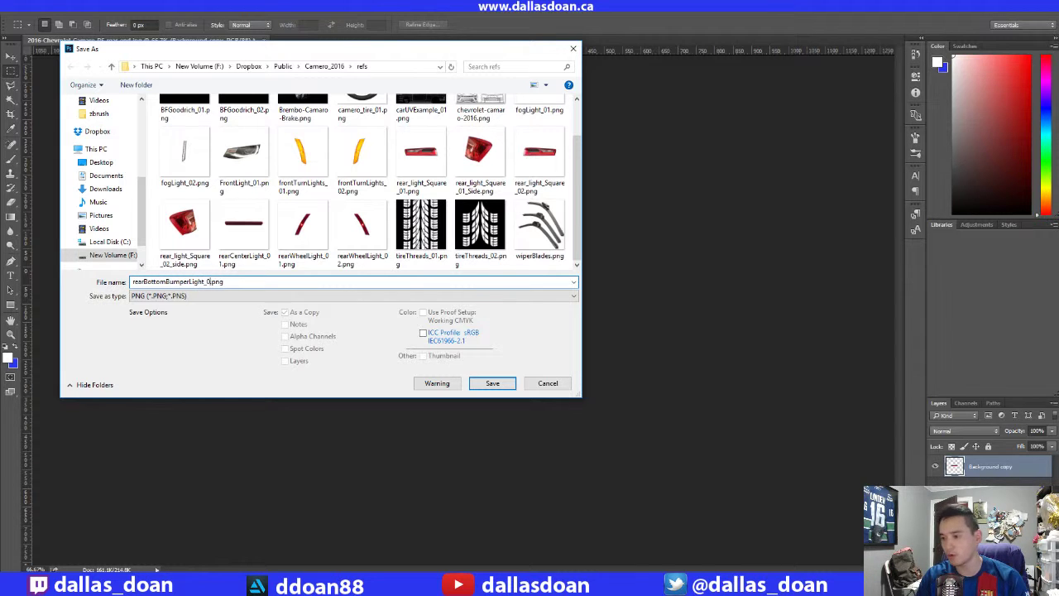
pyautogui.press('Return')
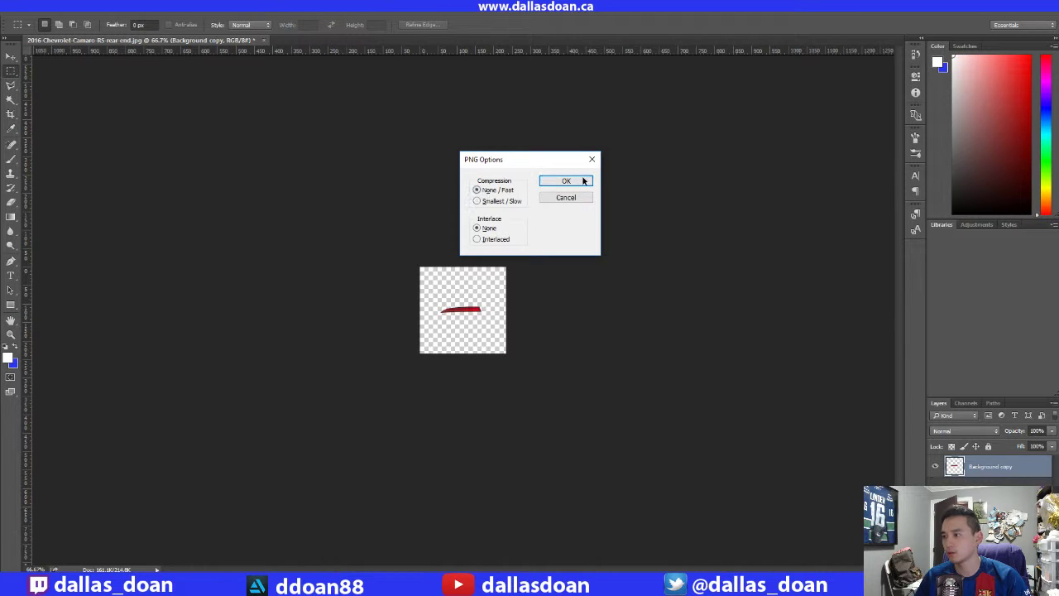
pyautogui.click(566, 181)
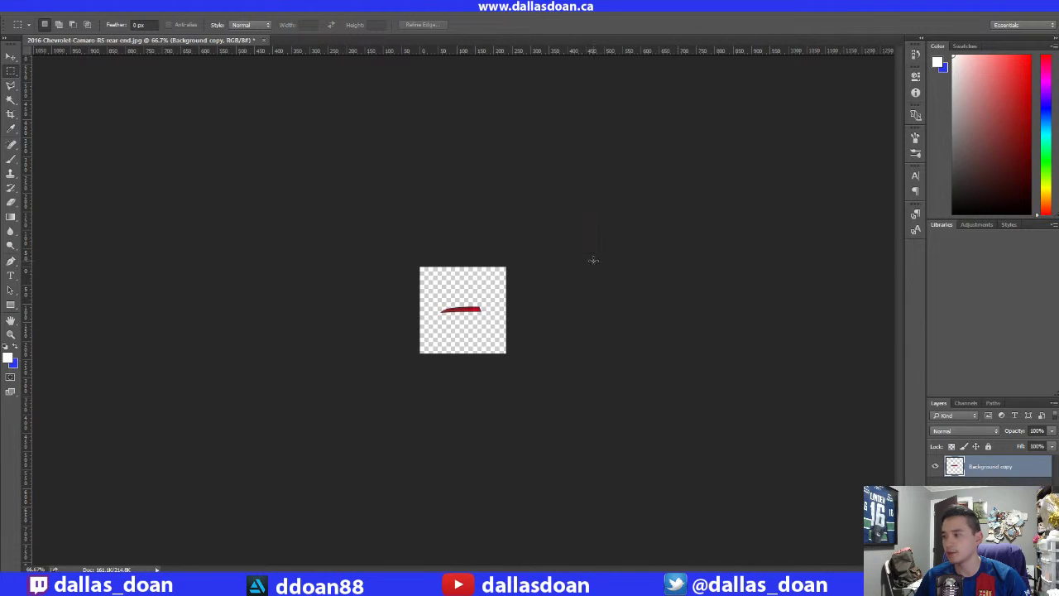
pyautogui.click(265, 39)
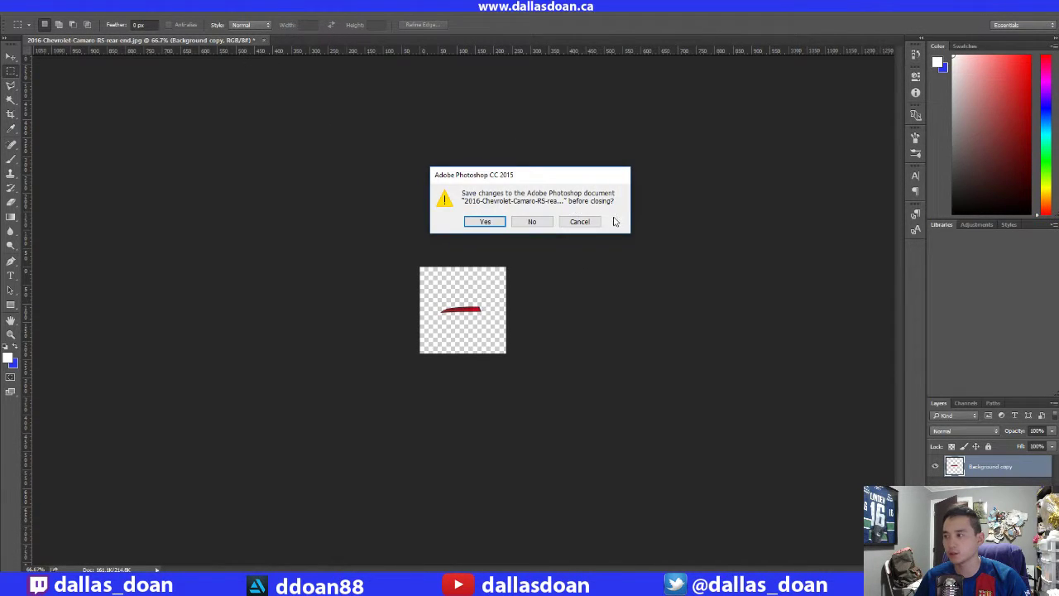
# - Discard the photo's changes and drag the bumper light PNG onto Substance Painter's Textures shelf
pyautogui.click(534, 222)
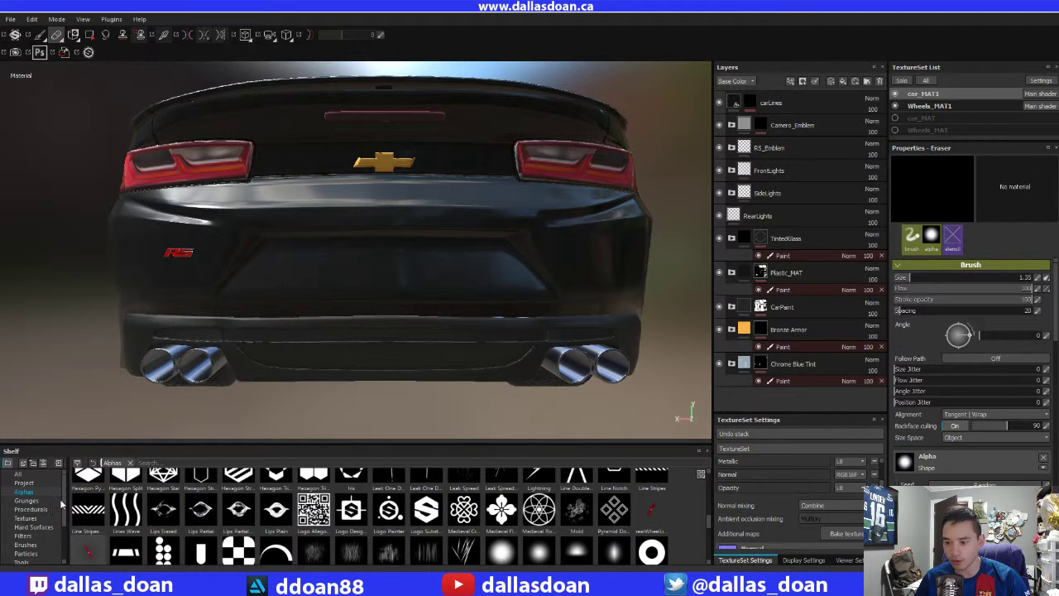
pyautogui.scroll(-2, 33, 513)
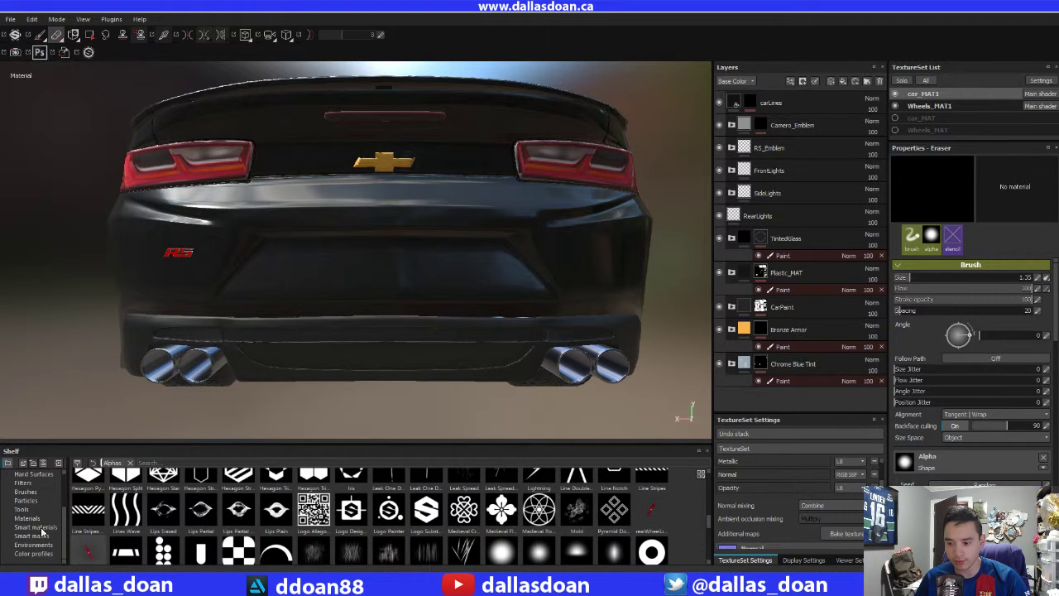
pyautogui.scroll(2, 50, 525)
pyautogui.click(35, 520)
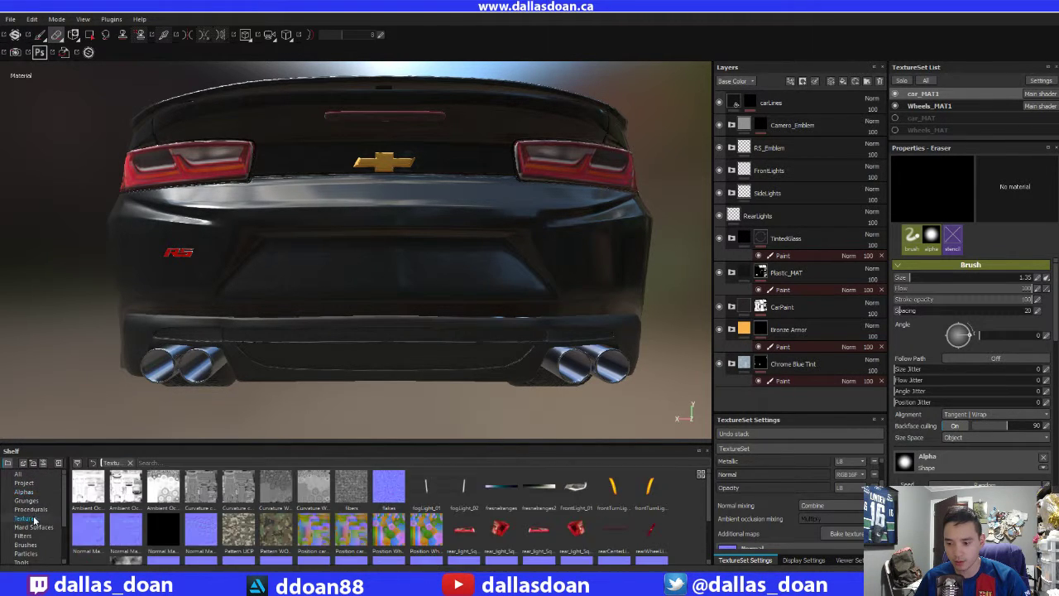
pyautogui.scroll(-1, 200, 481)
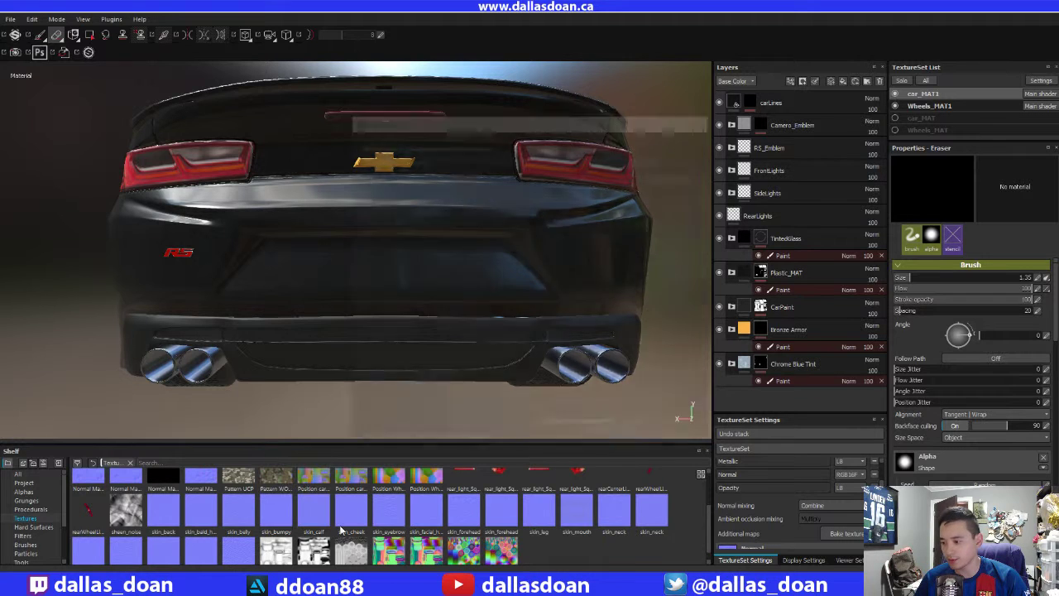
pyautogui.moveTo(165, 470); pyautogui.dragTo(323, 497)
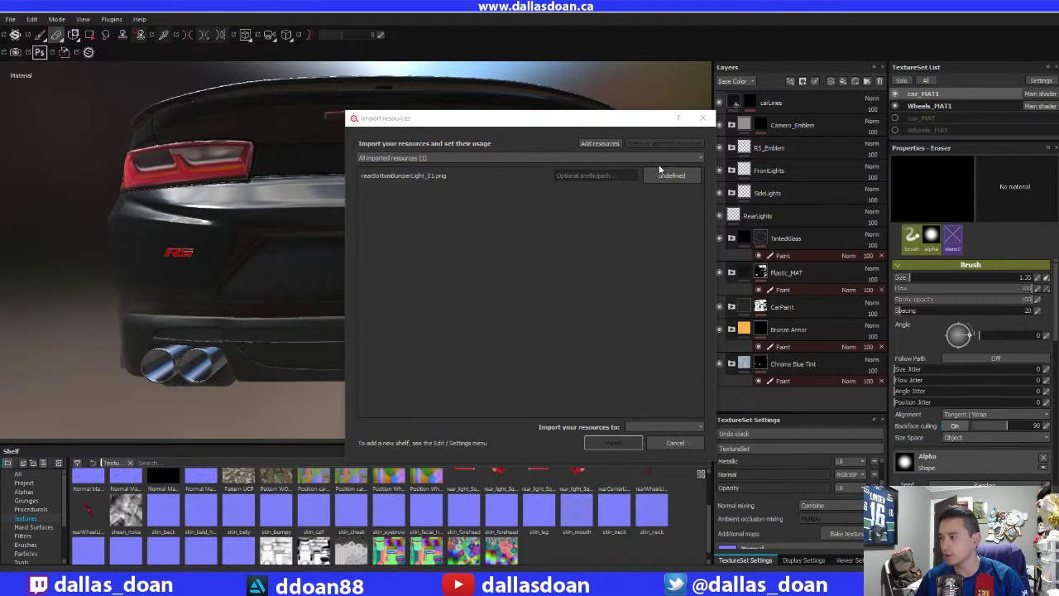
# - Import rearBottomBumperLight_01 with usage texture into the shelf 'shelf'
pyautogui.click(662, 174)
pyautogui.click(683, 219)
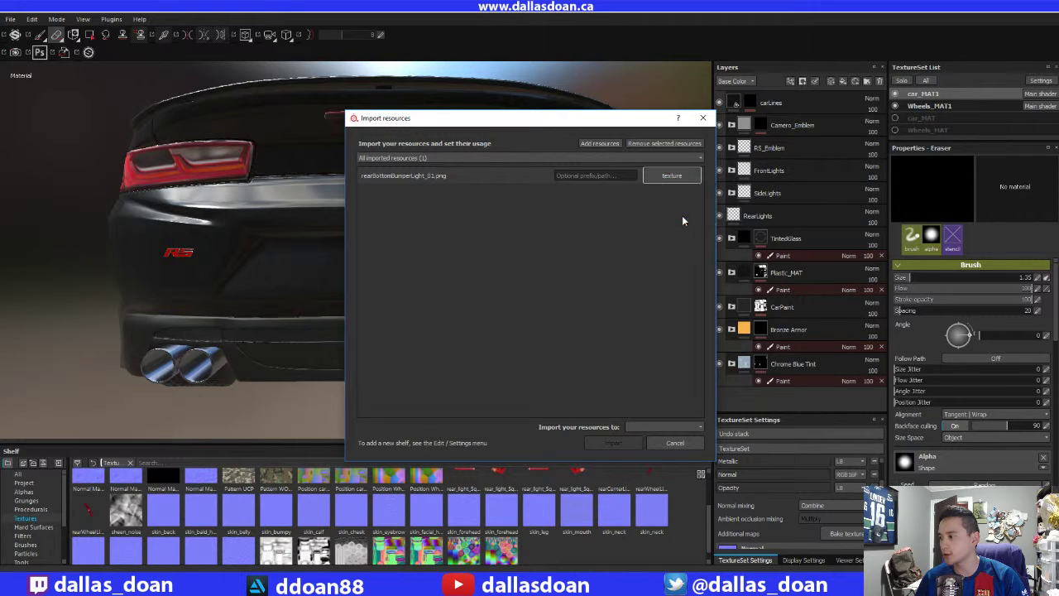
pyautogui.click(654, 426)
pyautogui.click(648, 451)
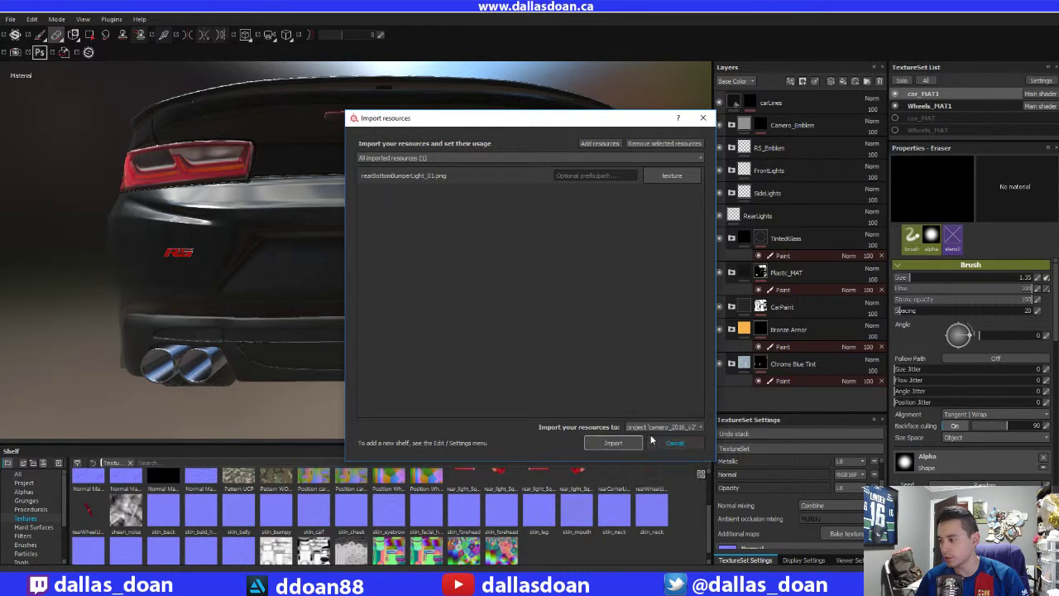
pyautogui.click(607, 442)
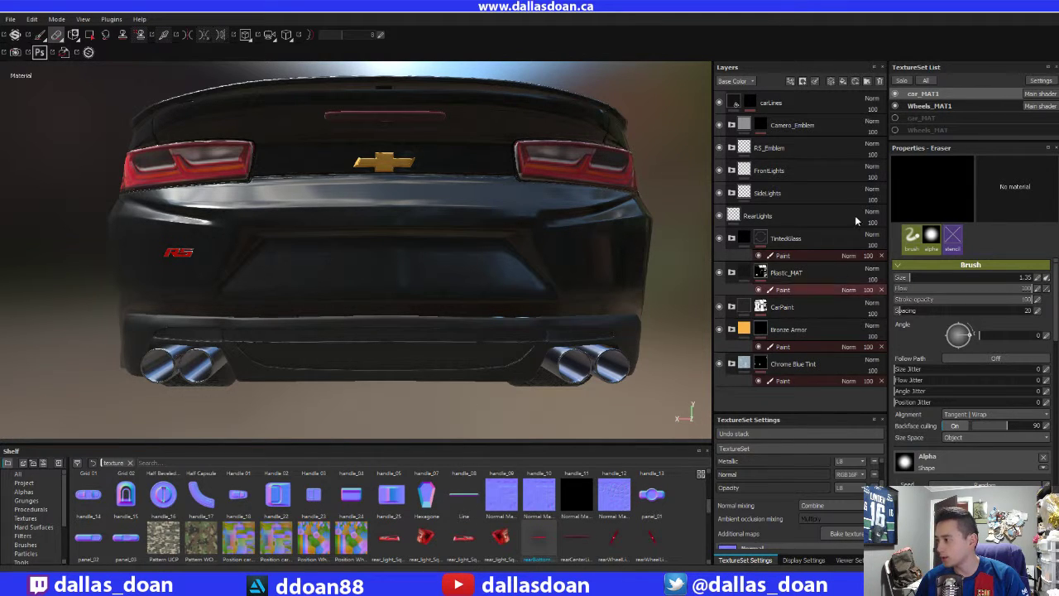
# - Make RearLights the active paint layer, with the view angled on the rear bumper
pyautogui.keyDown('alt'); pyautogui.moveTo(397, 230); pyautogui.dragTo(394, 233); pyautogui.keyUp('alt')
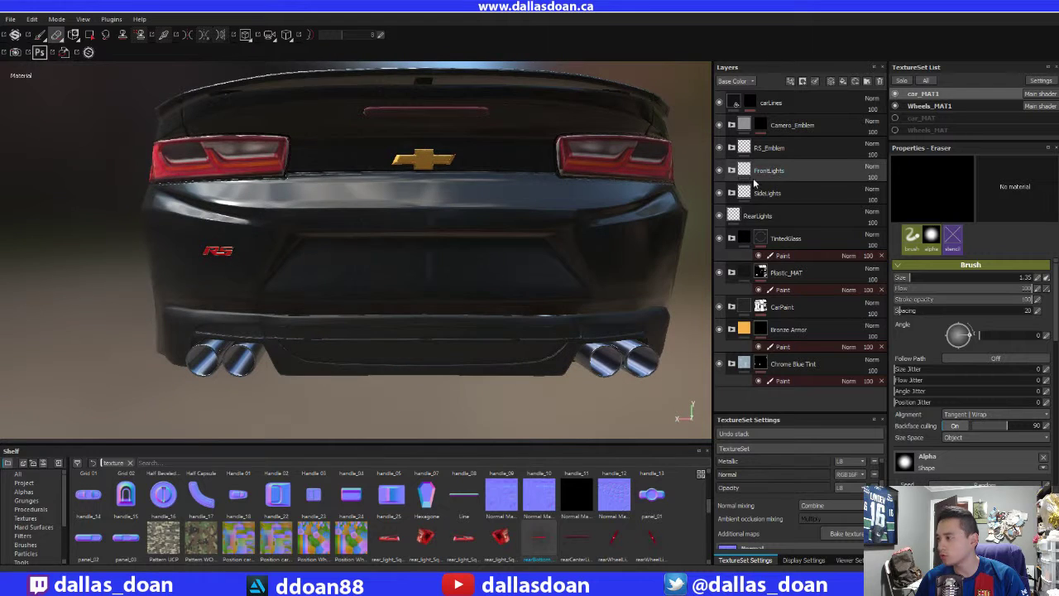
pyautogui.click(719, 216)
pyautogui.click(719, 216)
pyautogui.moveTo(439, 159)
pyautogui.keyDown('alt'); pyautogui.mouseDown()
pyautogui.moveTo(449, 174)
pyautogui.moveTo(411, 190)
pyautogui.moveTo(428, 188)
pyautogui.mouseUp(); pyautogui.keyUp('alt')
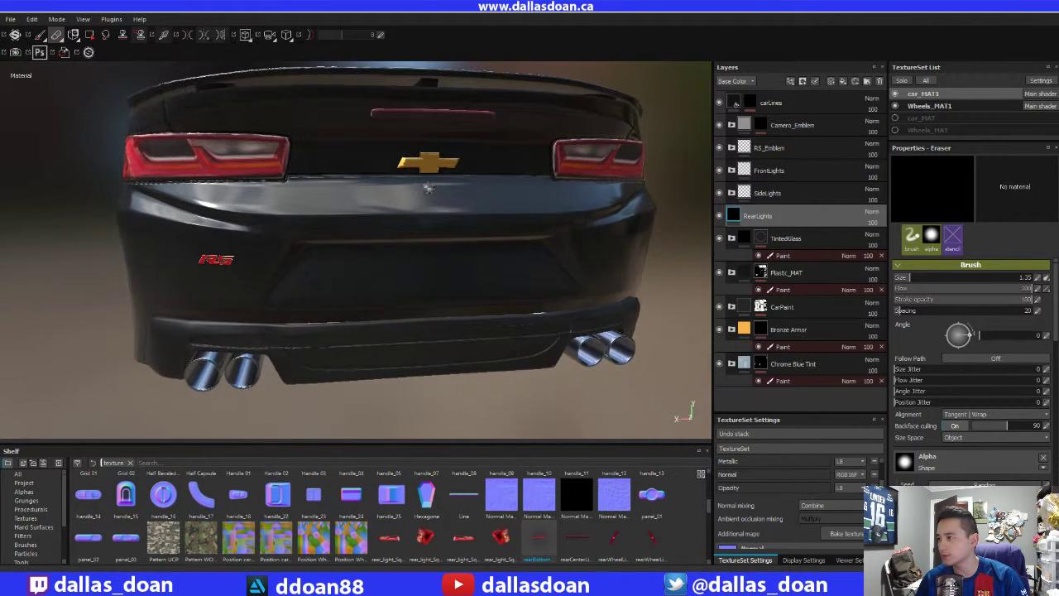
pyautogui.click(770, 217)
pyautogui.scroll(1, 366, 243)
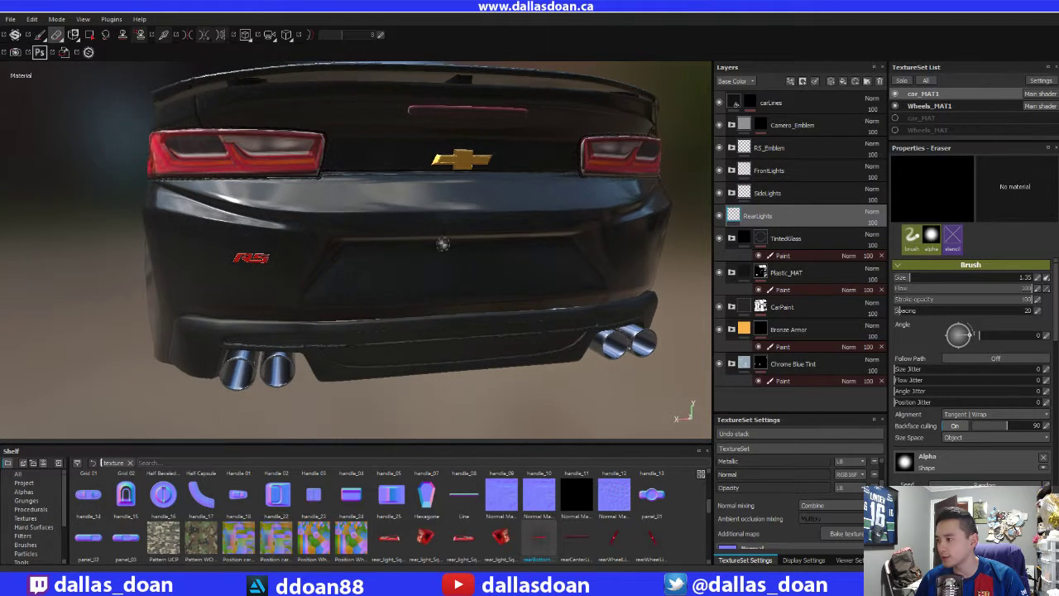
pyautogui.scroll(1, 364, 241)
pyautogui.scroll(1, 442, 289)
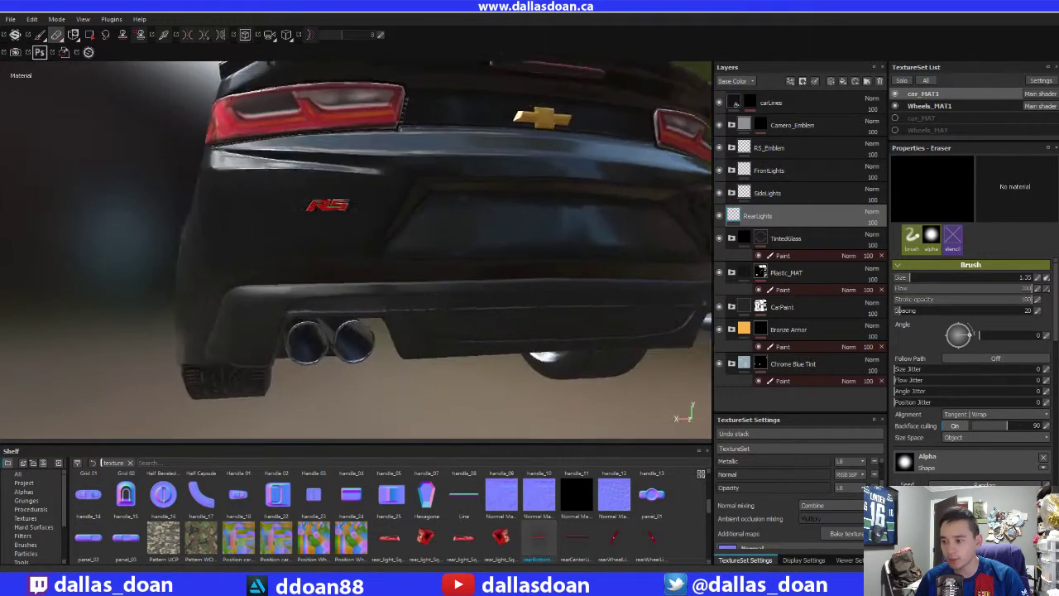
pyautogui.keyDown('alt'); pyautogui.moveTo(442, 289); pyautogui.dragTo(410, 312); pyautogui.keyUp('alt')
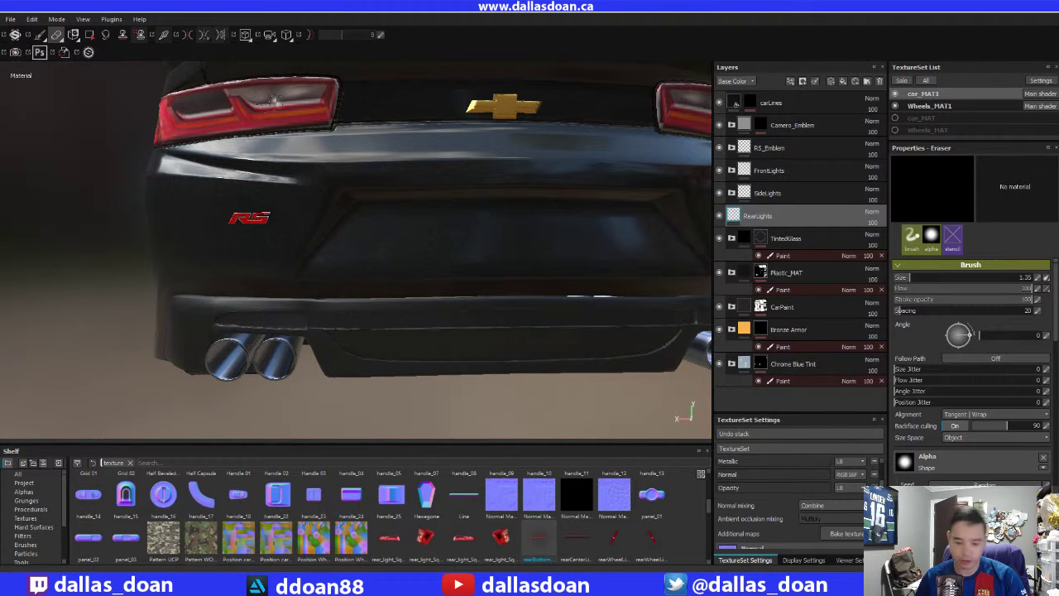
# - Switch the camera to orthographic and frame the lower bumper beside the exhaust tips
pyautogui.click(286, 35)
pyautogui.click(319, 62)
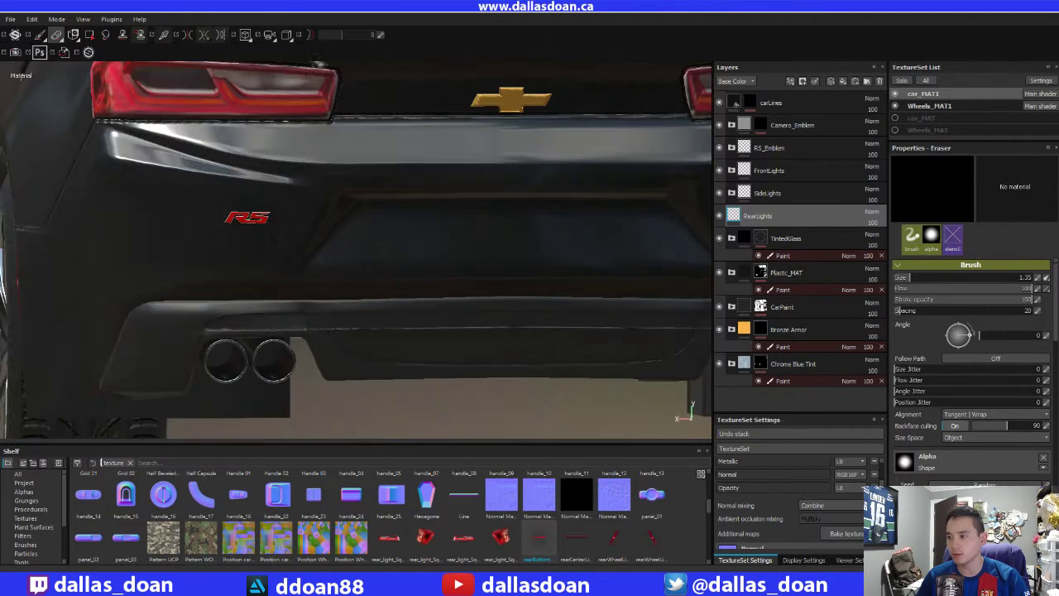
pyautogui.scroll(-3, 437, 184)
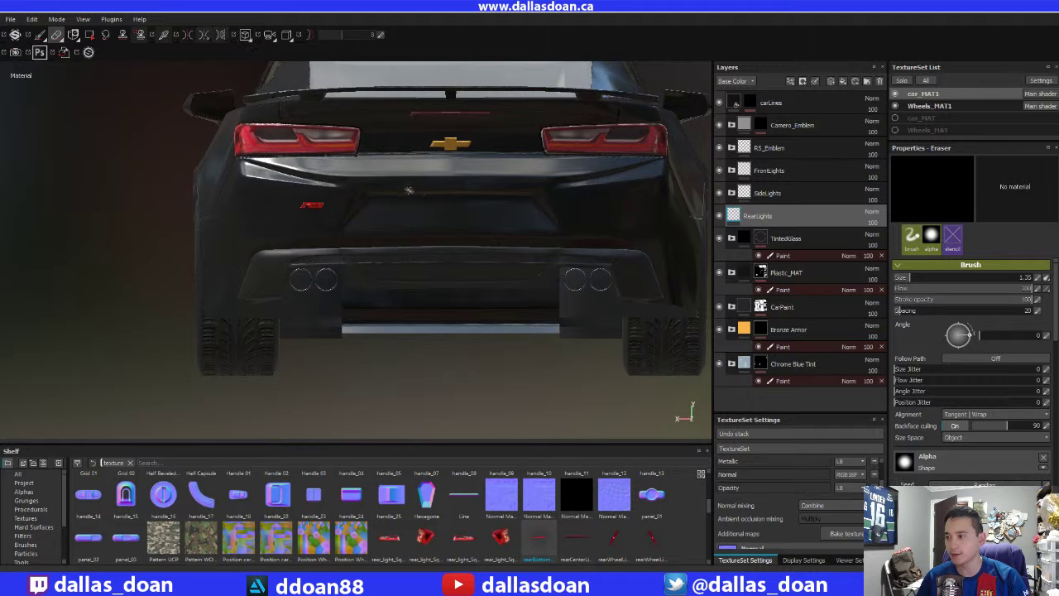
pyautogui.scroll(2, 401, 211)
pyautogui.scroll(2, 348, 249)
pyautogui.scroll(2, 306, 231)
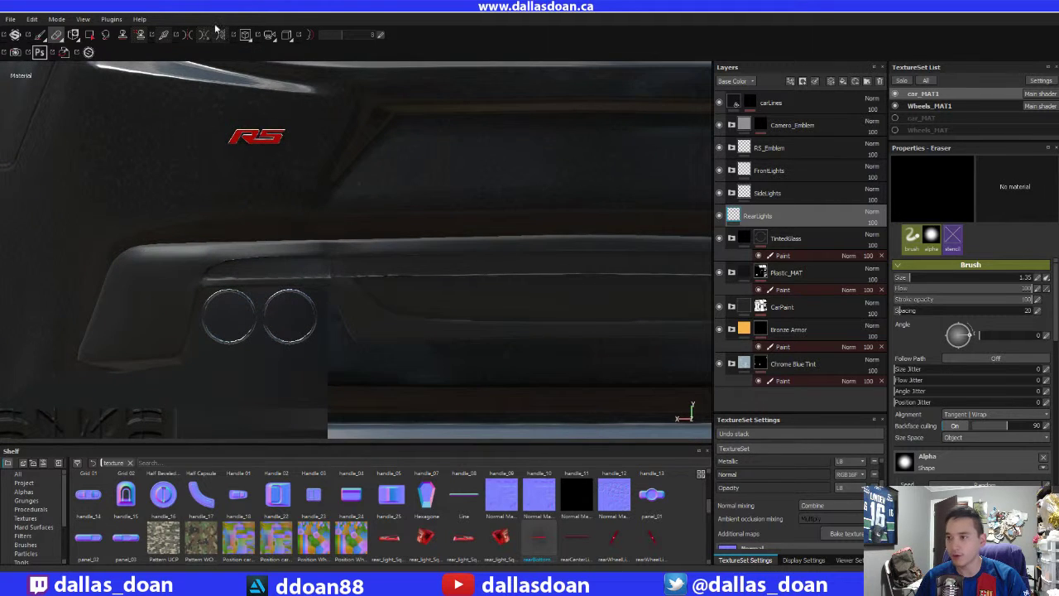
pyautogui.moveTo(393, 212); pyautogui.dragTo(444, 228, button='middle')
pyautogui.scroll(1, 443, 228)
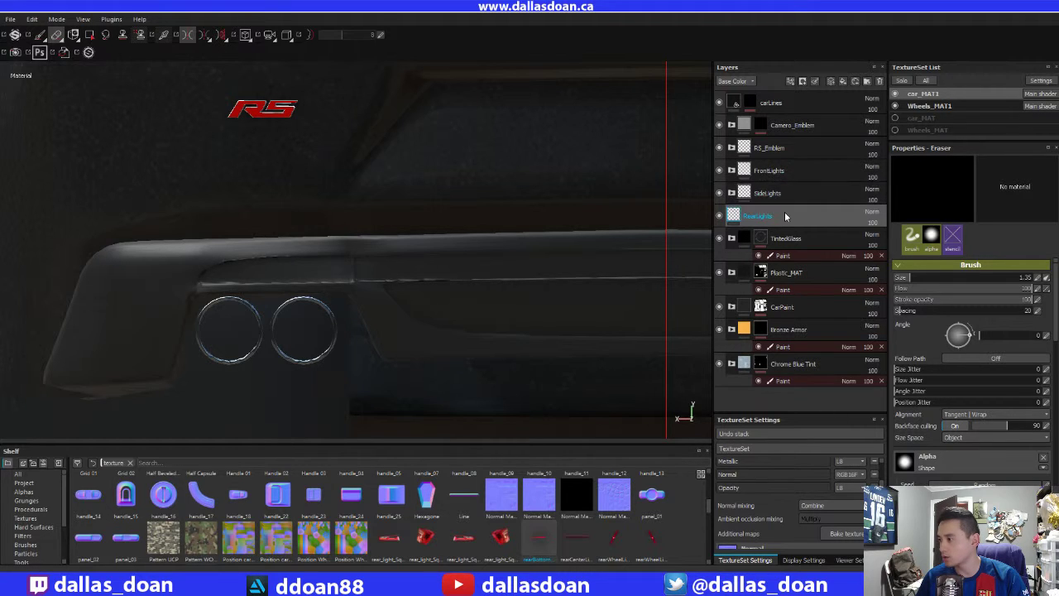
# - Load rearBottomBumperLight_01 as the Paint brush material and enlarge the brush to cover the light
pyautogui.click(40, 34)
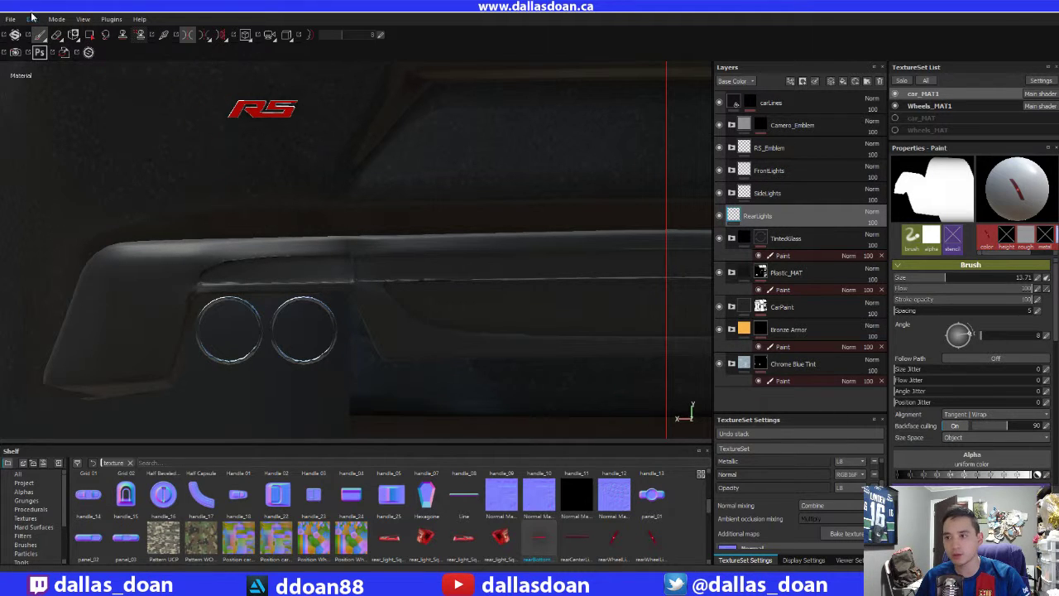
pyautogui.click(980, 456)
pyautogui.scroll(-3, 982, 467)
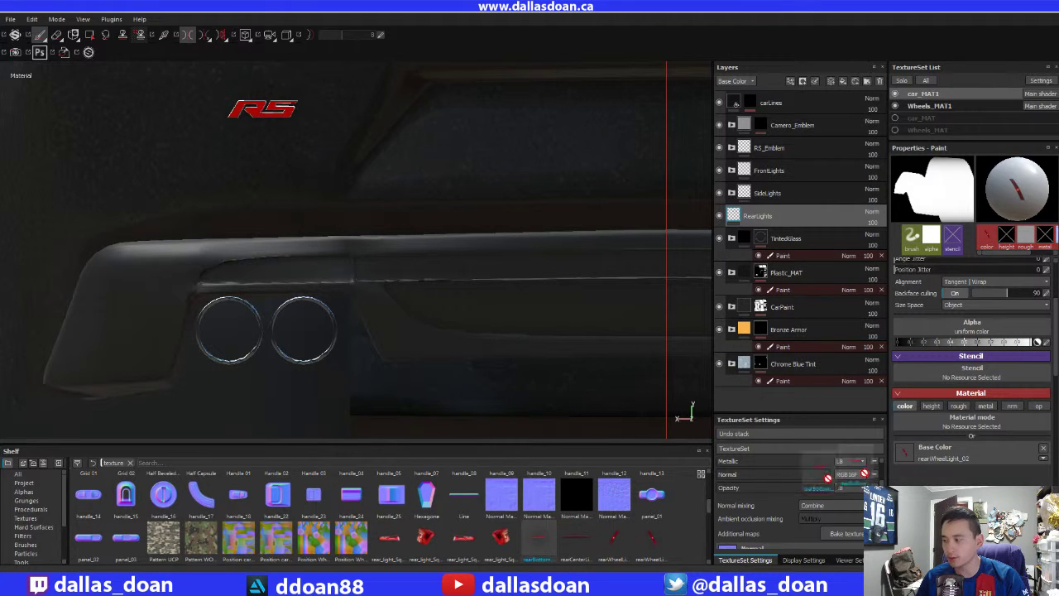
pyautogui.moveTo(547, 546); pyautogui.dragTo(965, 451)
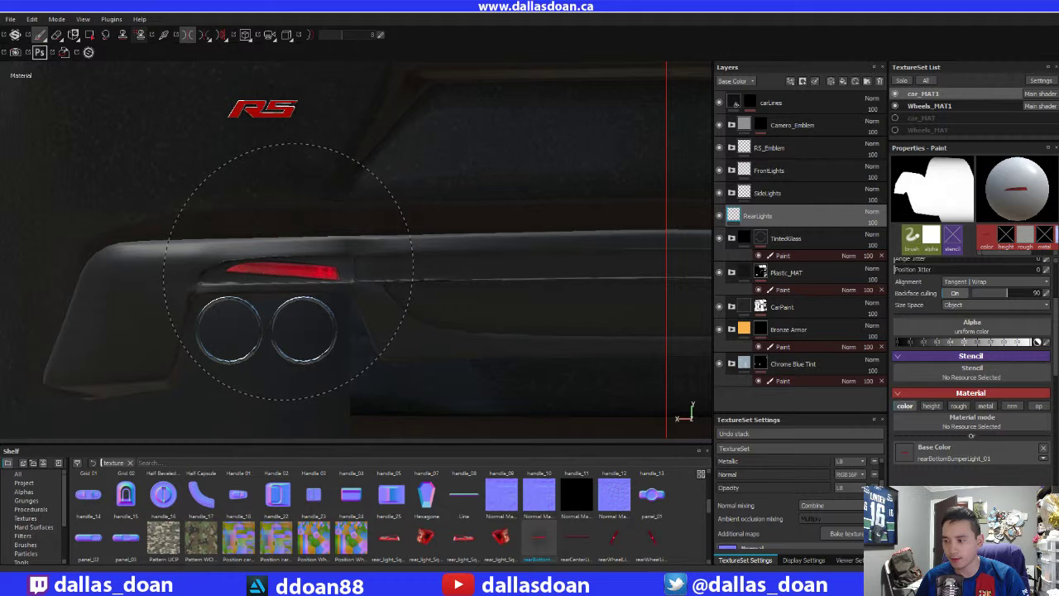
pyautogui.moveTo(287, 271); pyautogui.dragTo(319, 271, button='right')
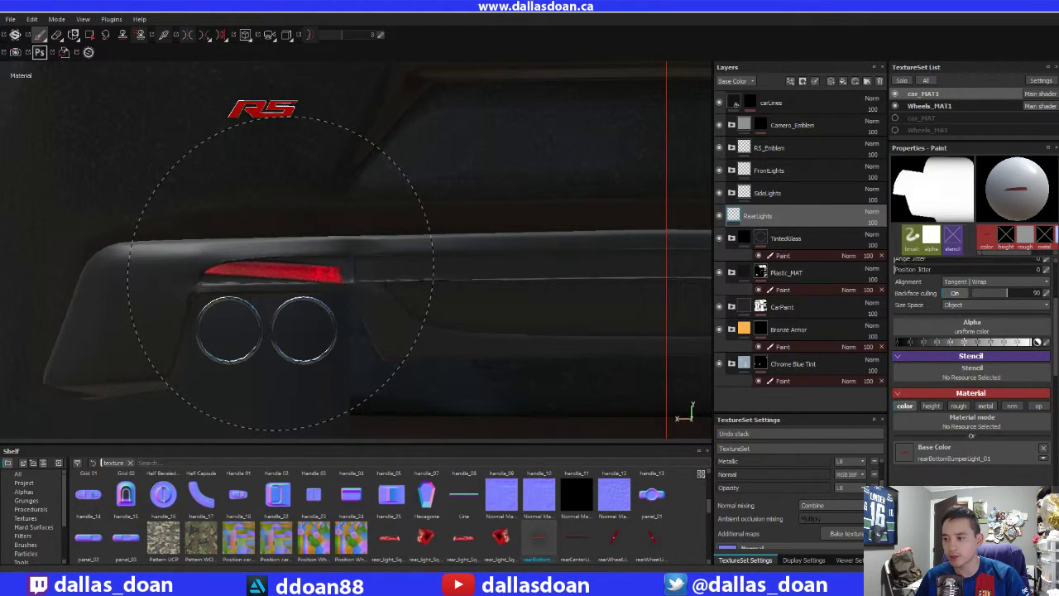
# - Stamp the red light onto the bumper with symmetry on so it mirrors to both sides
pyautogui.click(280, 273)
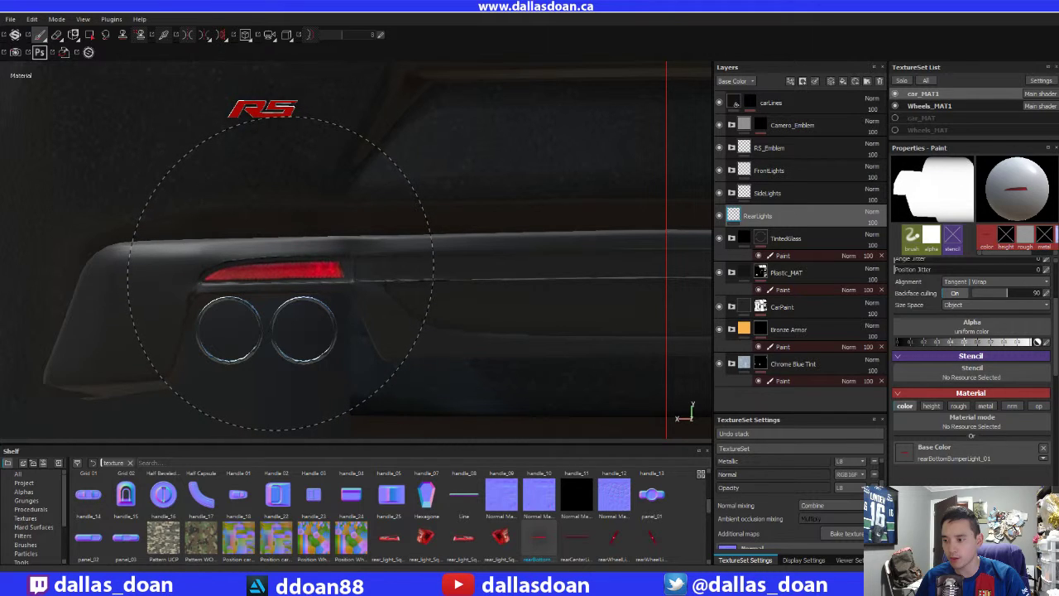
pyautogui.hotkey('ctrl', 'z')
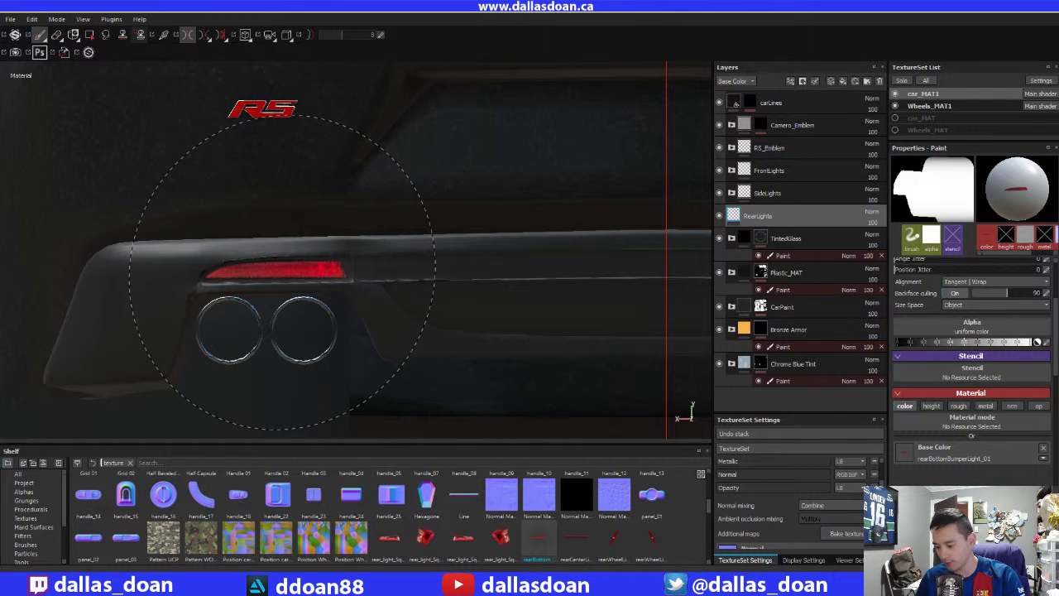
pyautogui.click(282, 271)
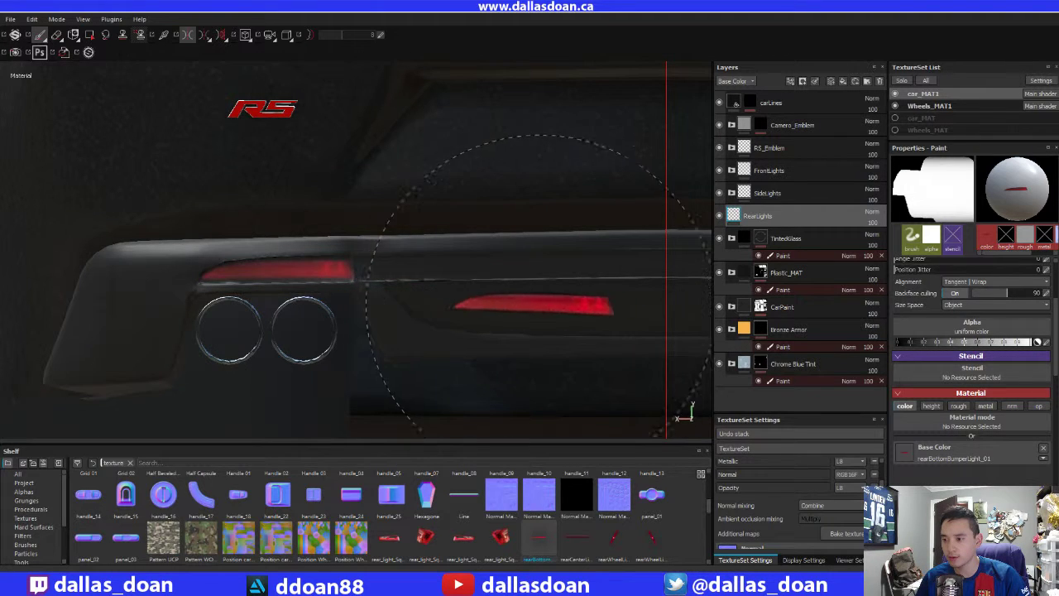
pyautogui.scroll(-4, 534, 286)
pyautogui.scroll(-3, 447, 264)
pyautogui.scroll(-2, 431, 265)
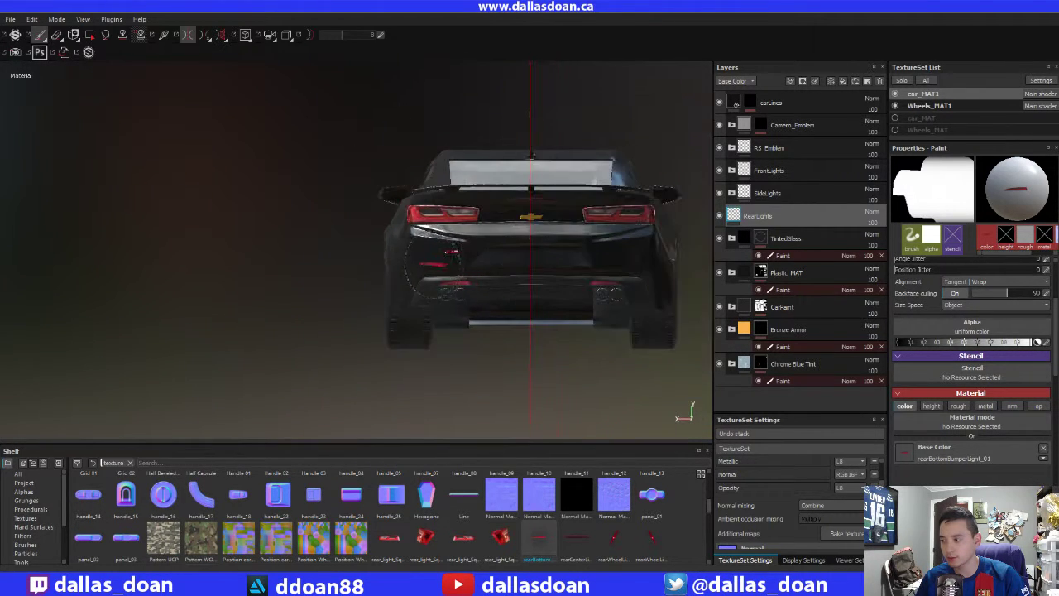
pyautogui.scroll(3, 430, 265)
pyautogui.scroll(2, 356, 252)
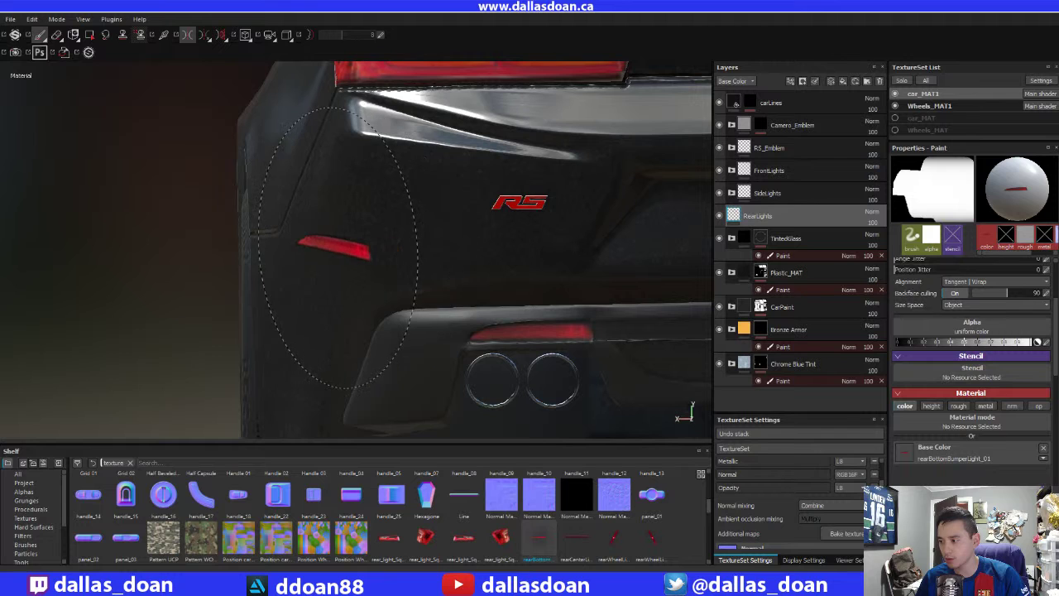
pyautogui.moveTo(339, 240)
pyautogui.mouseDown(button='middle')
pyautogui.moveTo(282, 252)
pyautogui.moveTo(347, 232)
pyautogui.mouseUp(button='middle')
# - Group the RearLights layer and rename the new Folder 1 to 'RearLights'
pyautogui.click(866, 82)
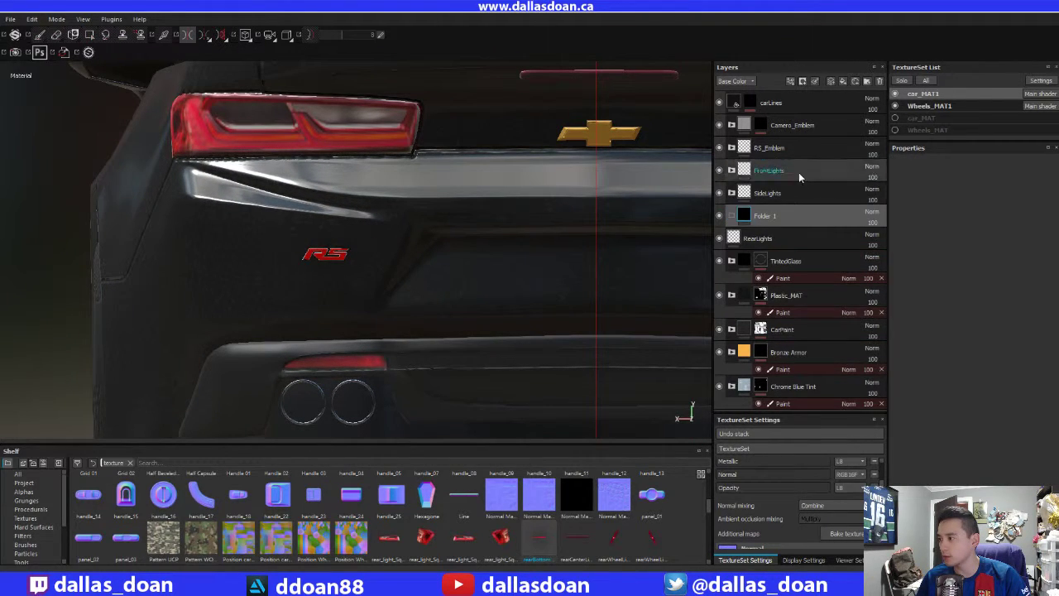
pyautogui.click(766, 232)
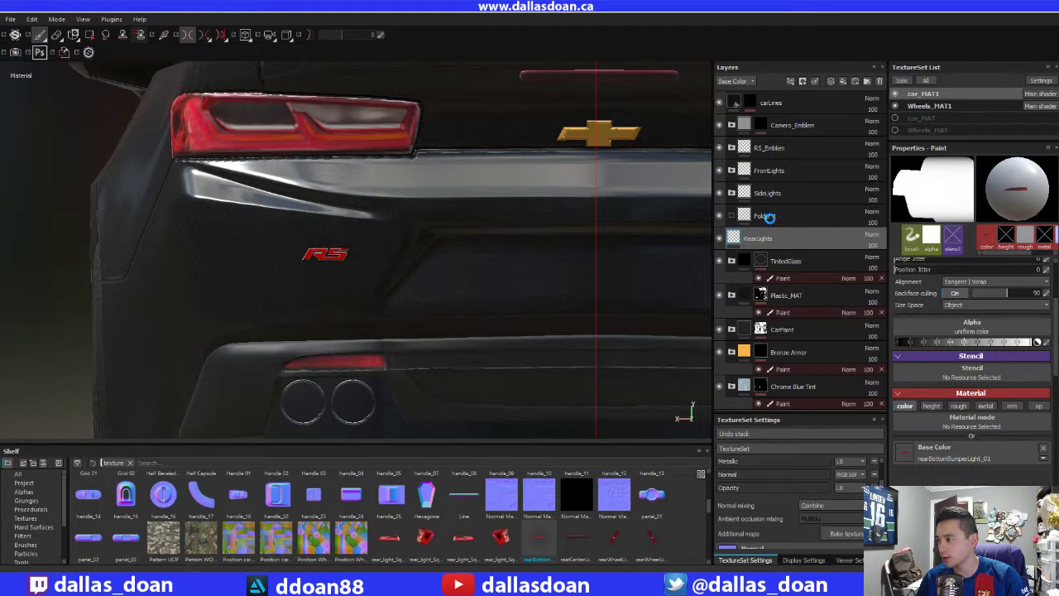
pyautogui.doubleClick(769, 217)
pyautogui.write('Re')
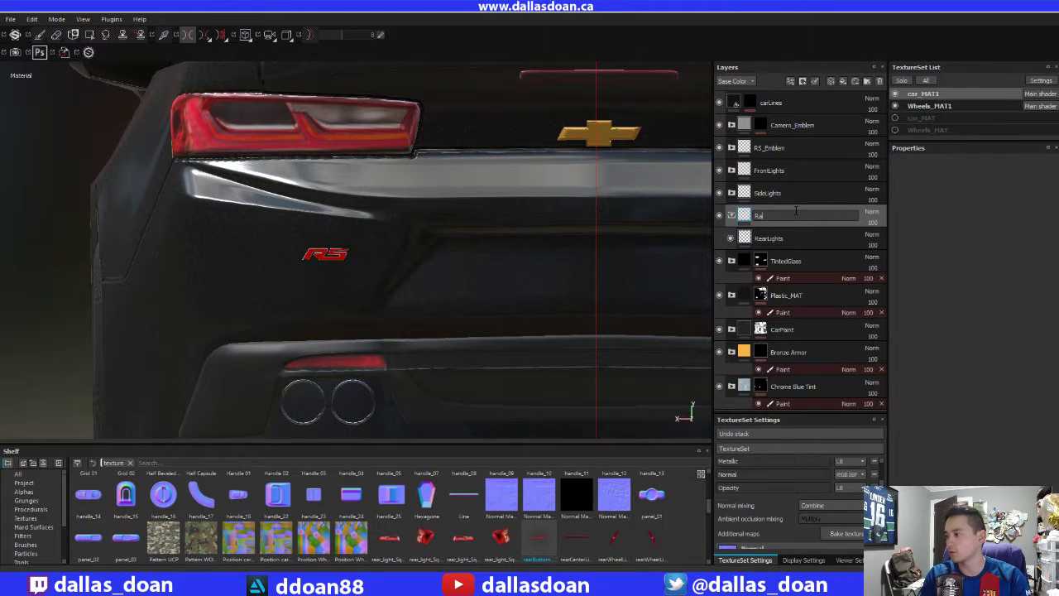
pyautogui.write('arLights')
pyautogui.press('Return')
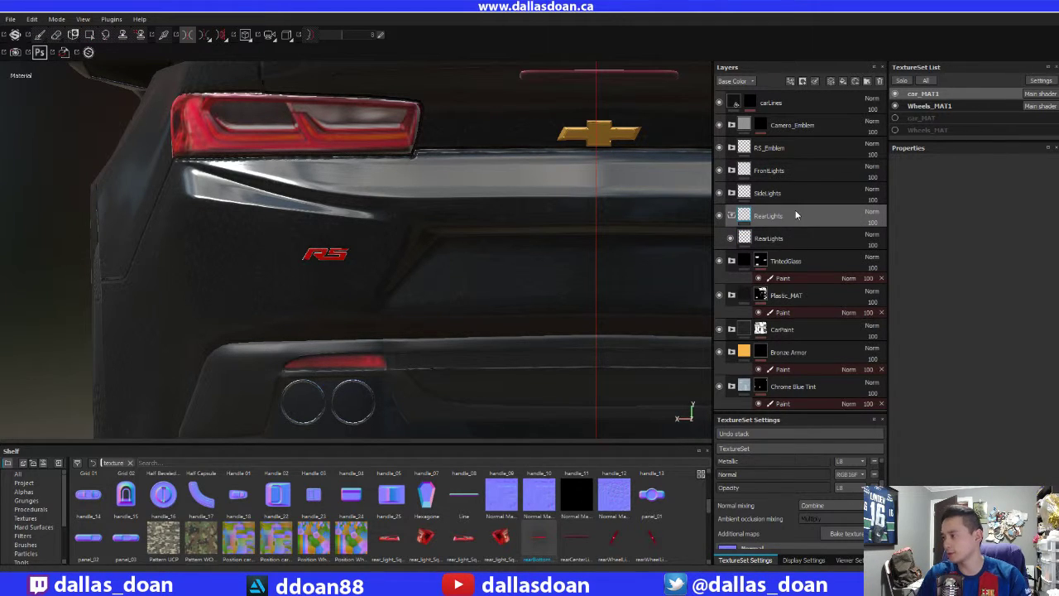
# - Add a Levels effect to RearLights and drag its white point down to 0.801
pyautogui.rightClick(815, 235)
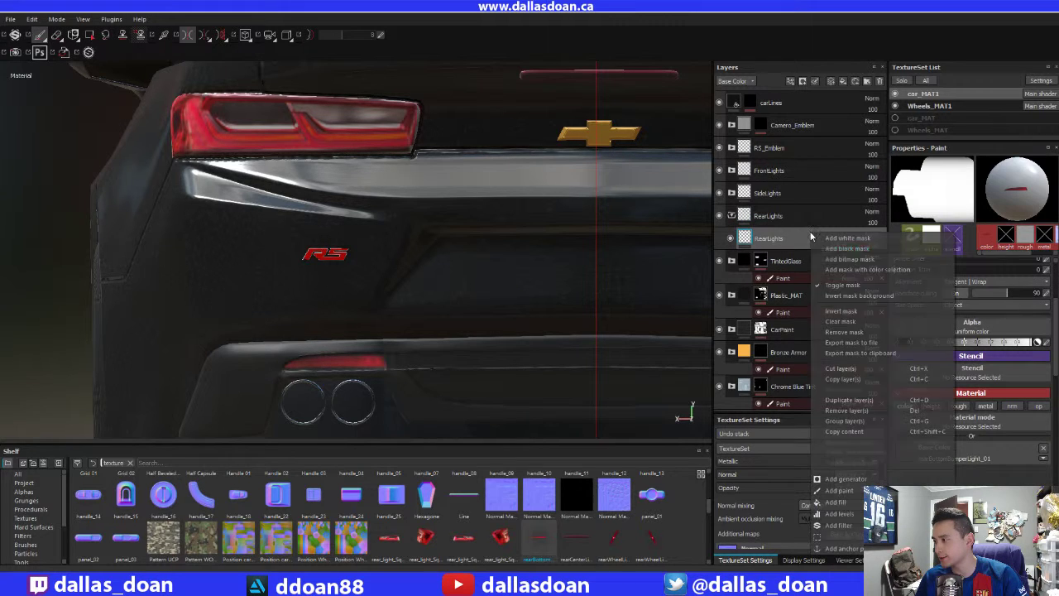
pyautogui.click(843, 514)
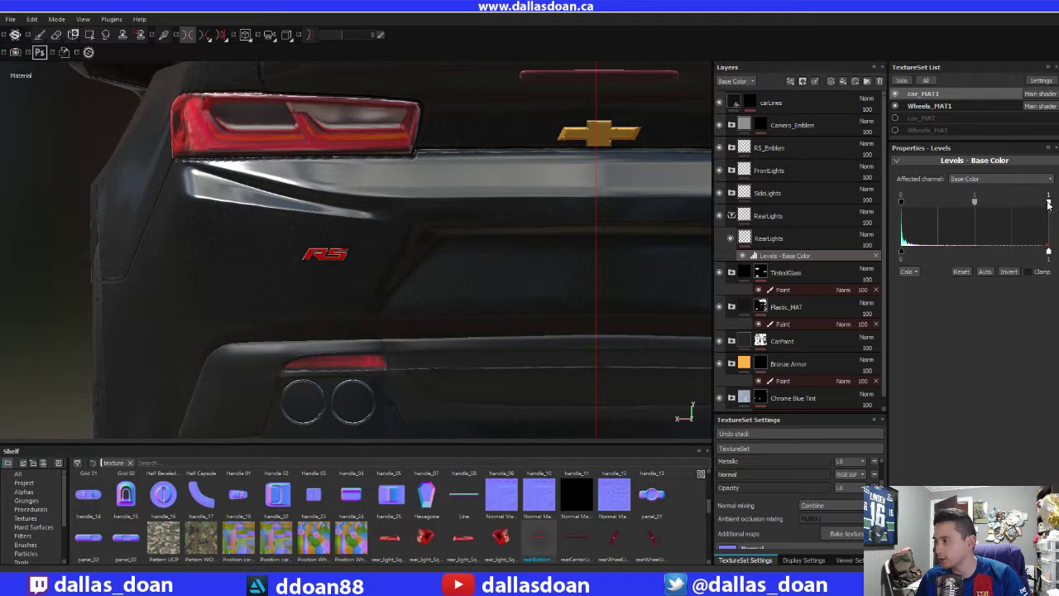
pyautogui.moveTo(1048, 203); pyautogui.dragTo(1042, 207)
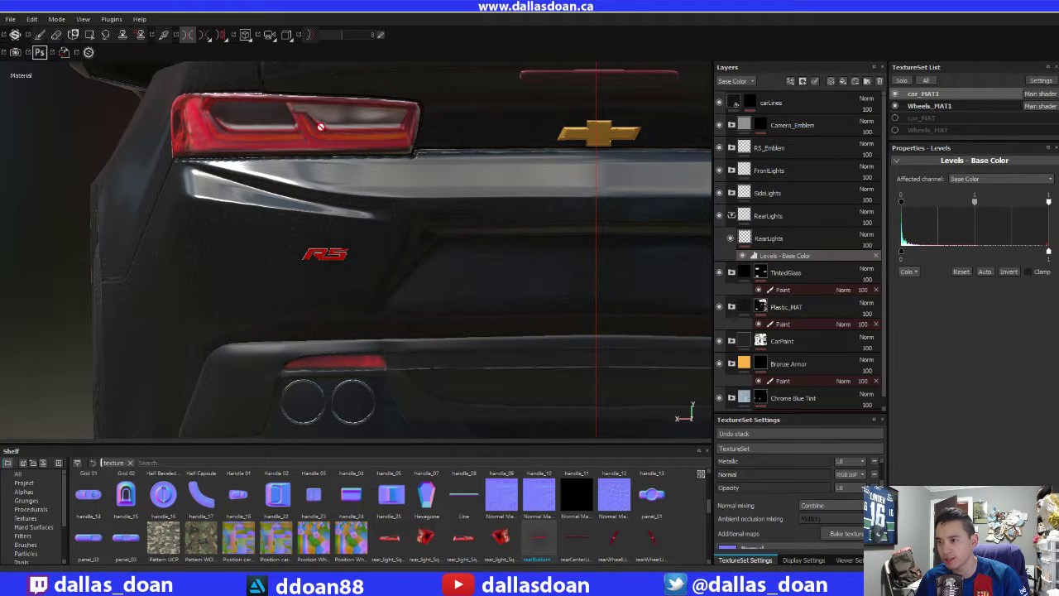
pyautogui.keyDown('alt'); pyautogui.moveTo(451, 191); pyautogui.dragTo(434, 236); pyautogui.keyUp('alt')
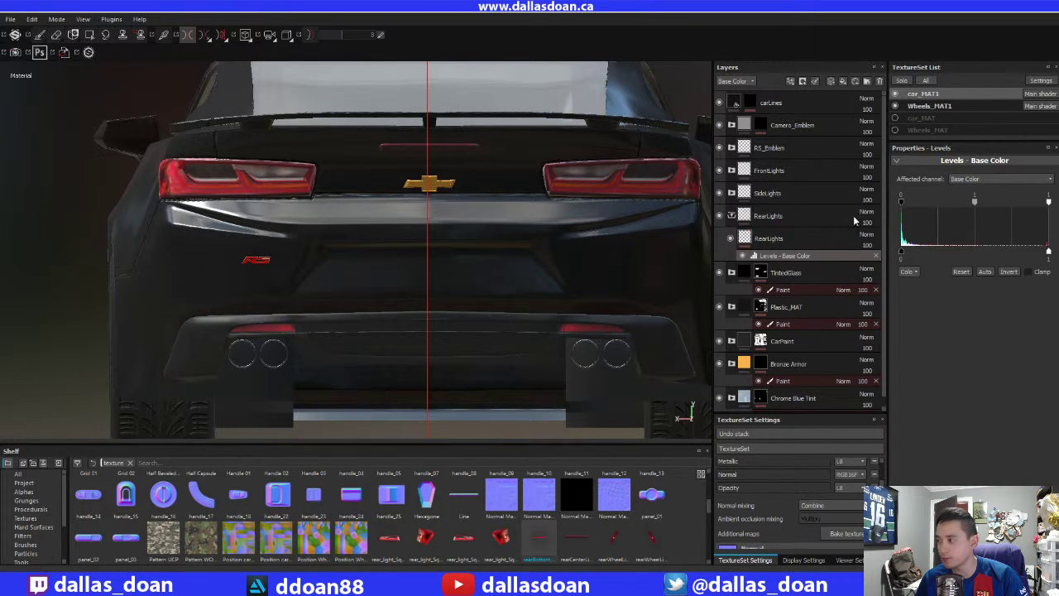
pyautogui.moveTo(1049, 203); pyautogui.dragTo(1019, 203)
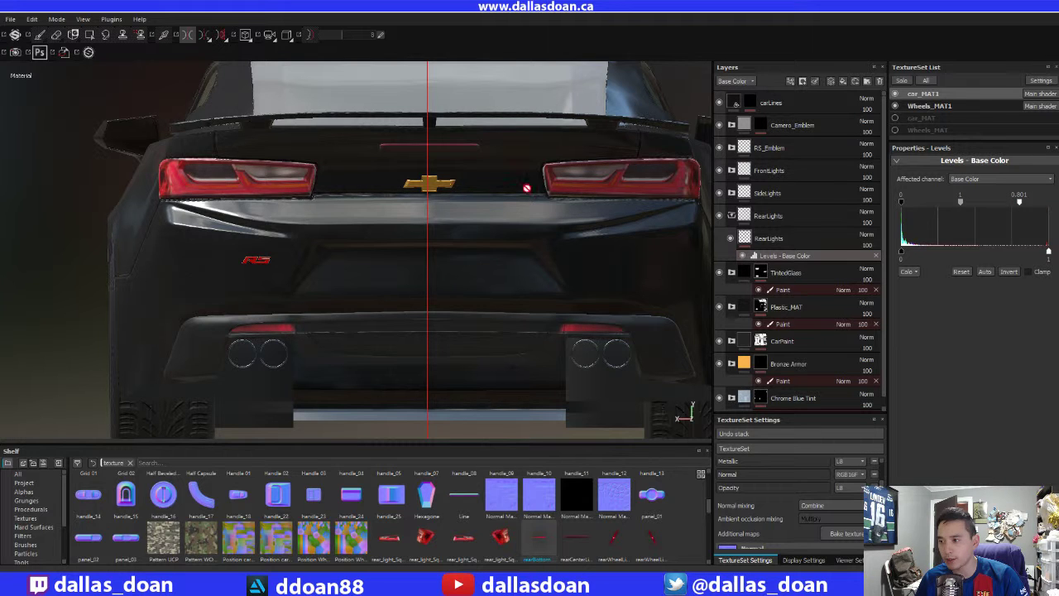
pyautogui.keyDown('alt'); pyautogui.moveTo(412, 170); pyautogui.dragTo(396, 203, button='middle'); pyautogui.keyUp('alt')
# - Collapse the RearLights folder and orbit out to view the whole car in environment-lit perspective
pyautogui.press('Delete')
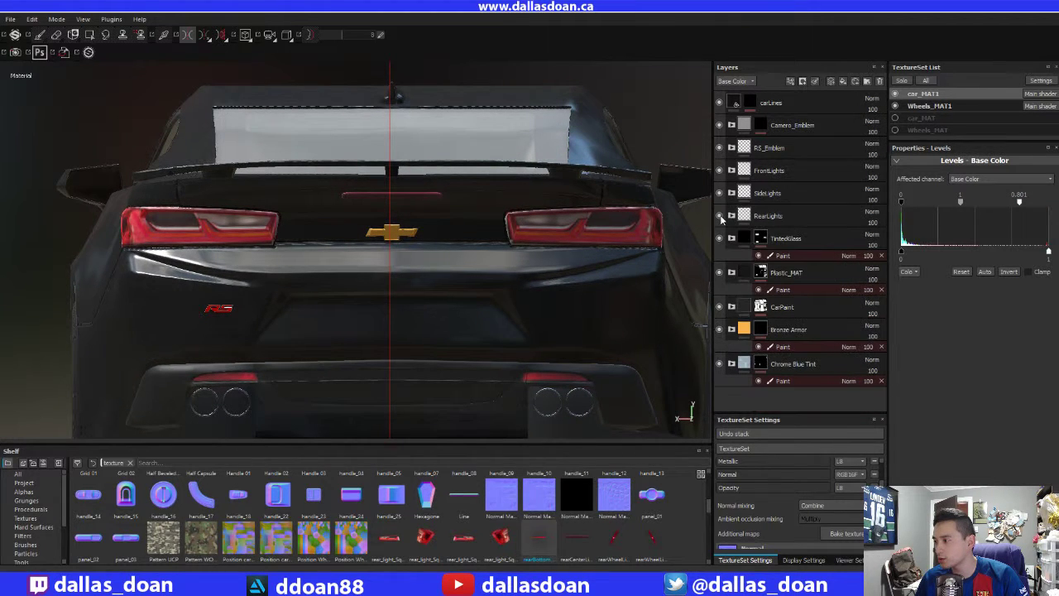
pyautogui.click(719, 216)
pyautogui.scroll(-5, 347, 231)
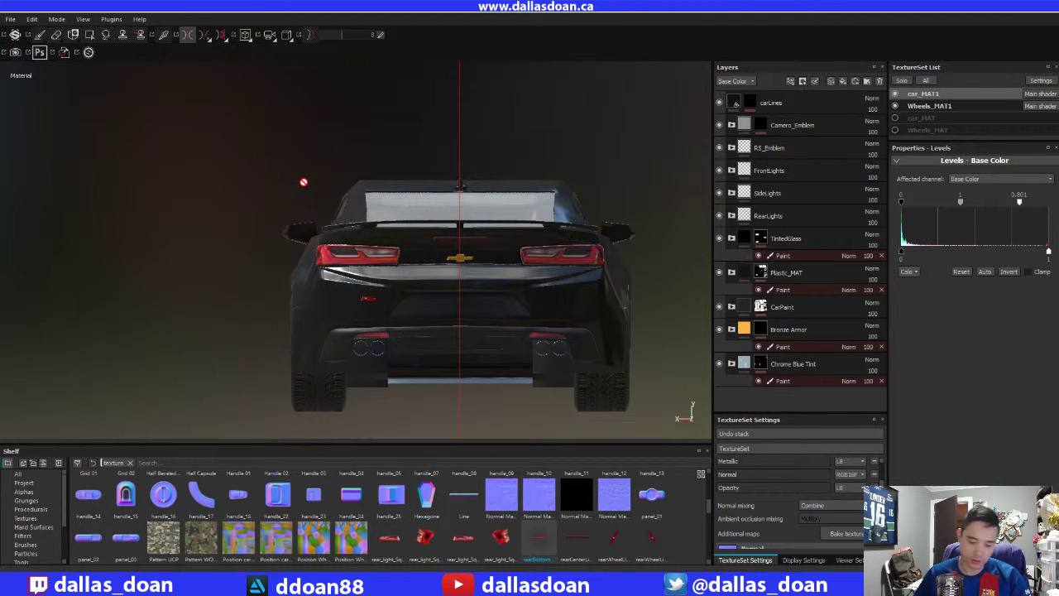
pyautogui.press('F5')
pyautogui.moveTo(286, 200)
pyautogui.mouseDown()
pyautogui.moveTo(246, 254)
pyautogui.moveTo(280, 342)
pyautogui.mouseUp()
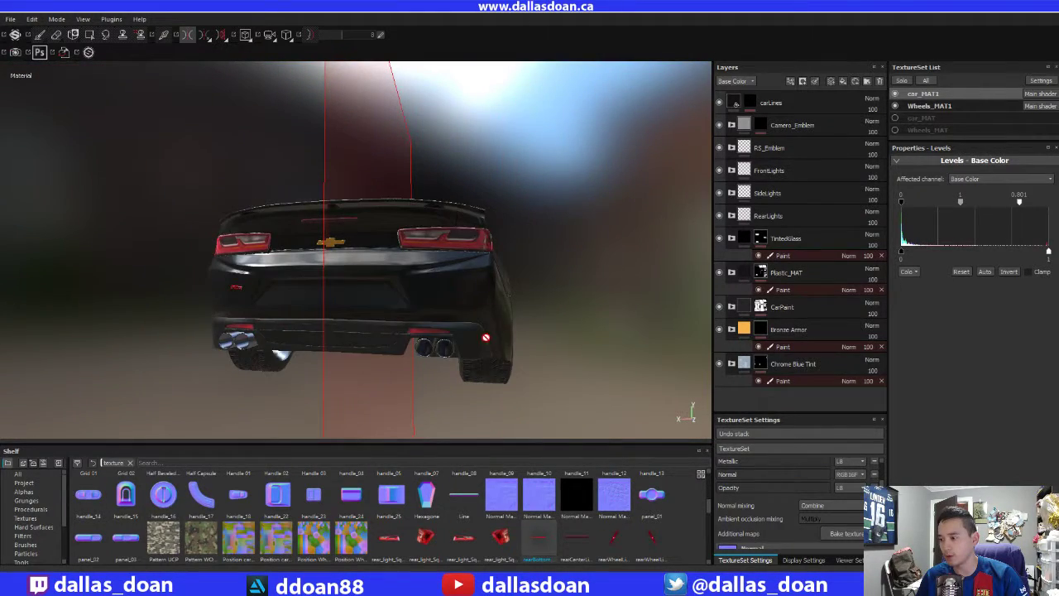
pyautogui.keyDown('alt'); pyautogui.moveTo(486, 337); pyautogui.dragTo(277, 291, button='right'); pyautogui.keyUp('alt')
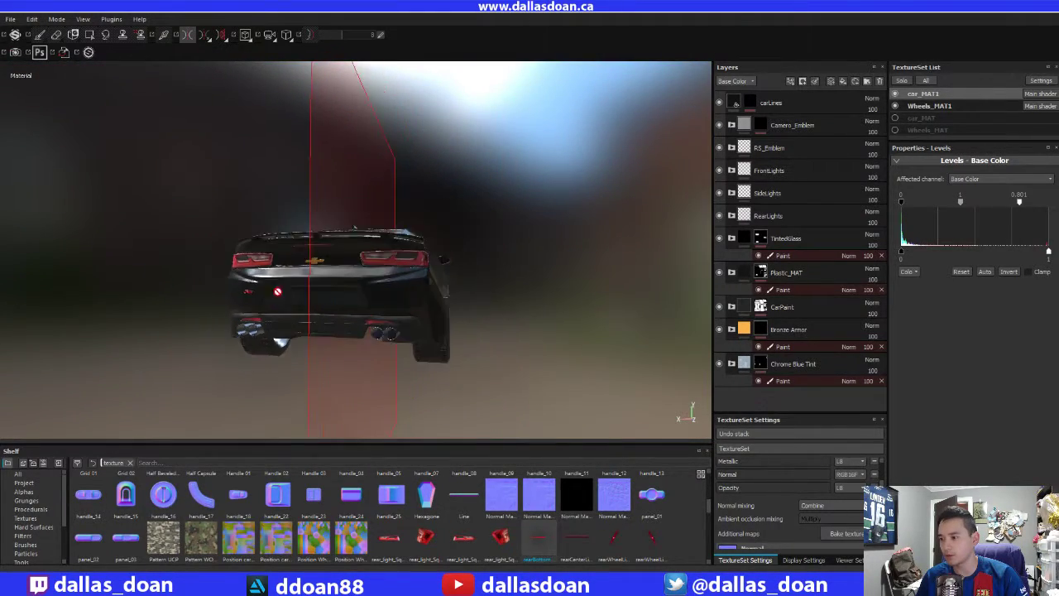